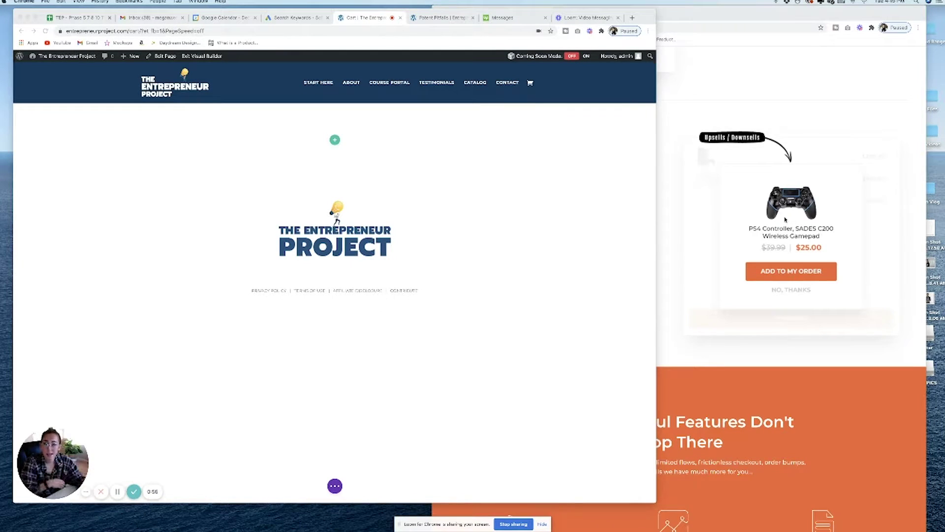
left_click(202, 57)
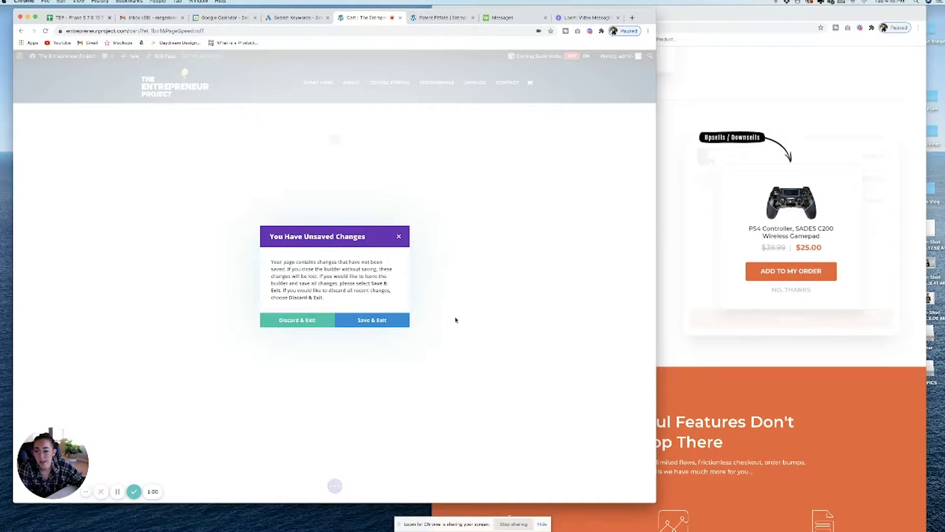
Save the cart page changes, close the Visual Builder and go to the admin Dashboard.
left_click(393, 321)
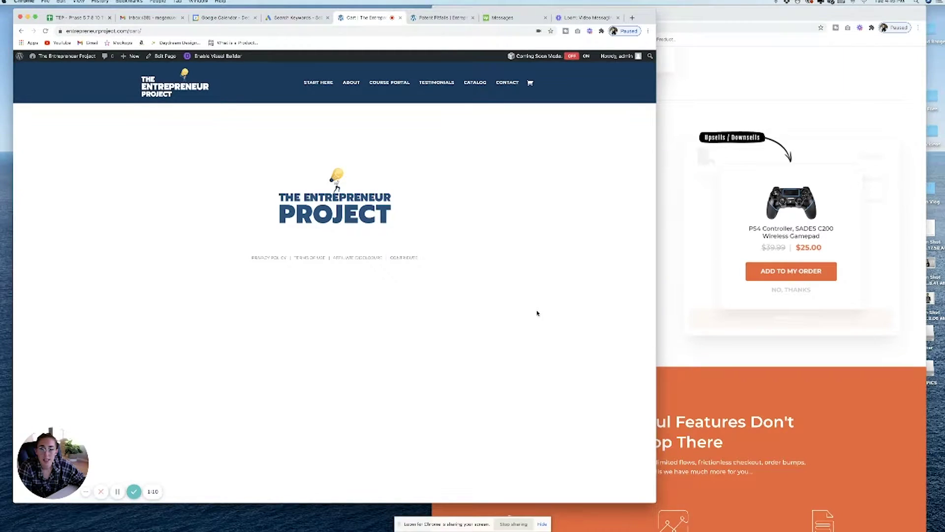
mouse_move(55, 56)
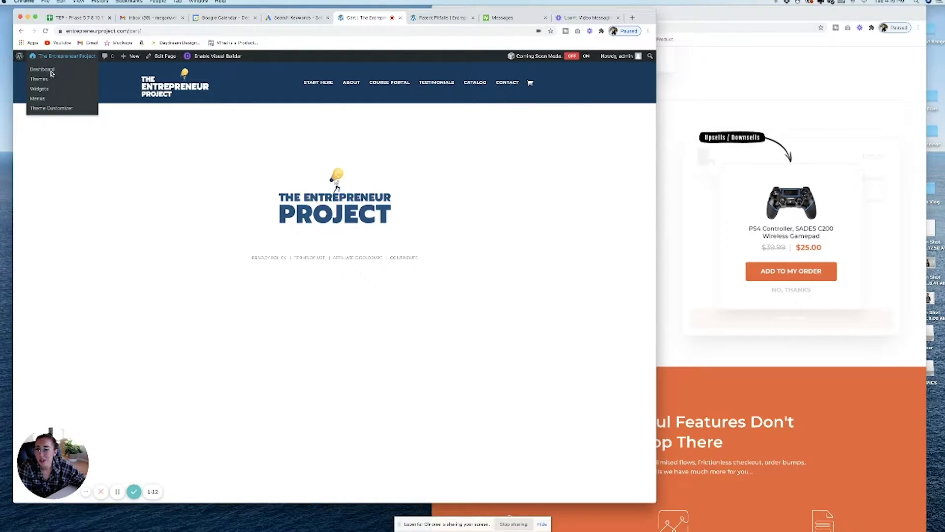
left_click(52, 73)
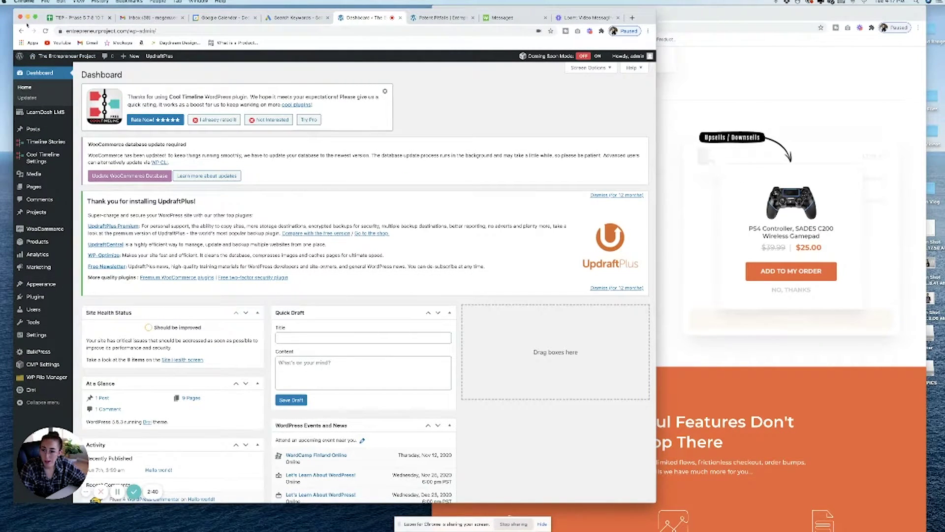
Open the Plugins page listing the 12 installed plugins.
left_click(42, 297)
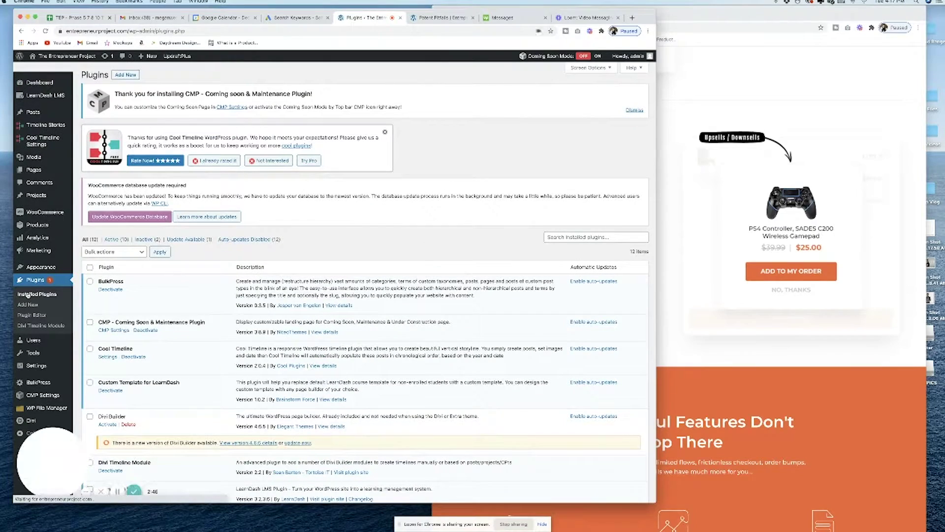
Search new plugins for 'wp cerber' and activate Cerber Security.
left_click(127, 75)
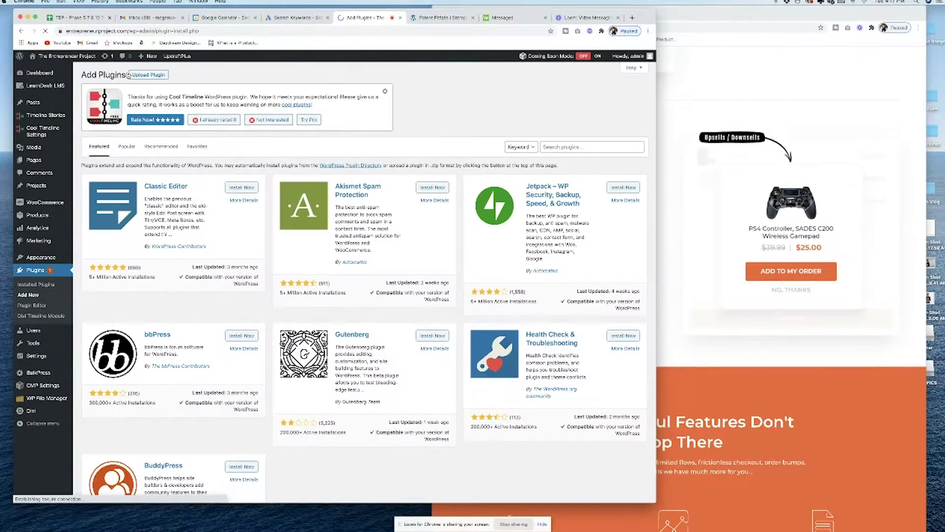
left_click(573, 147)
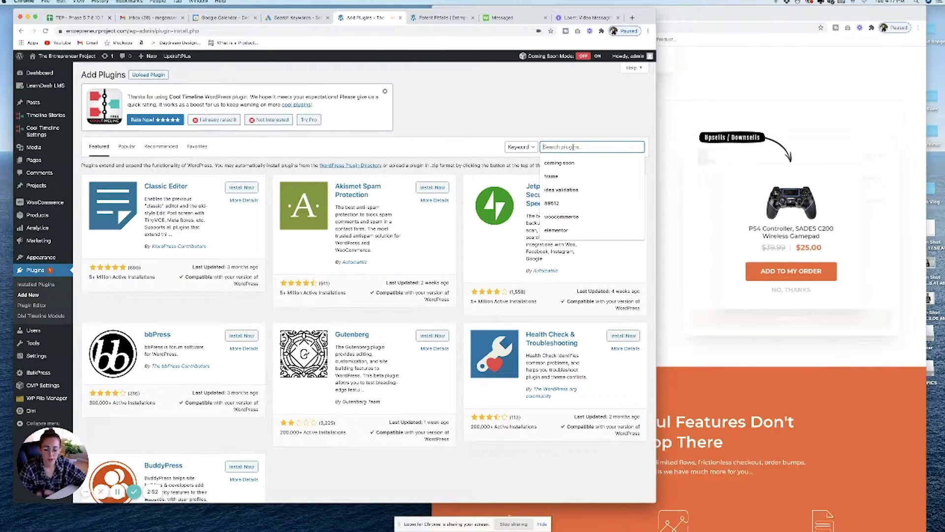
type("wp cerber")
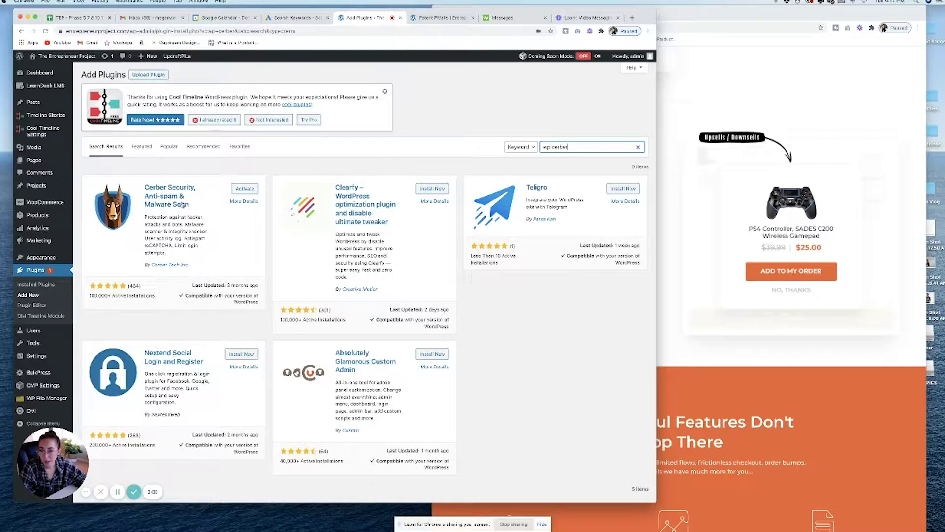
left_click(238, 190)
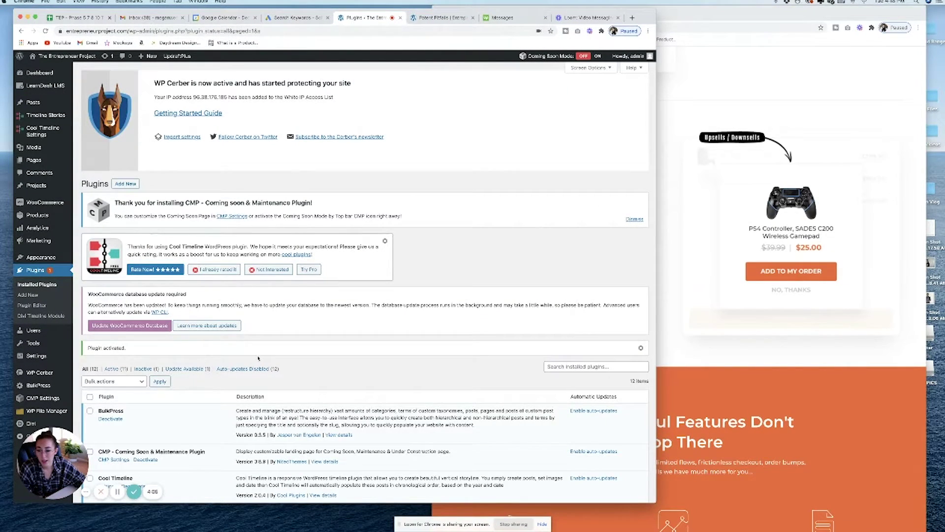
Scroll the installed plugins list to find WP Cerber Security listed as active.
scroll(257, 355, "down", 3)
scroll(257, 355, "down", 5)
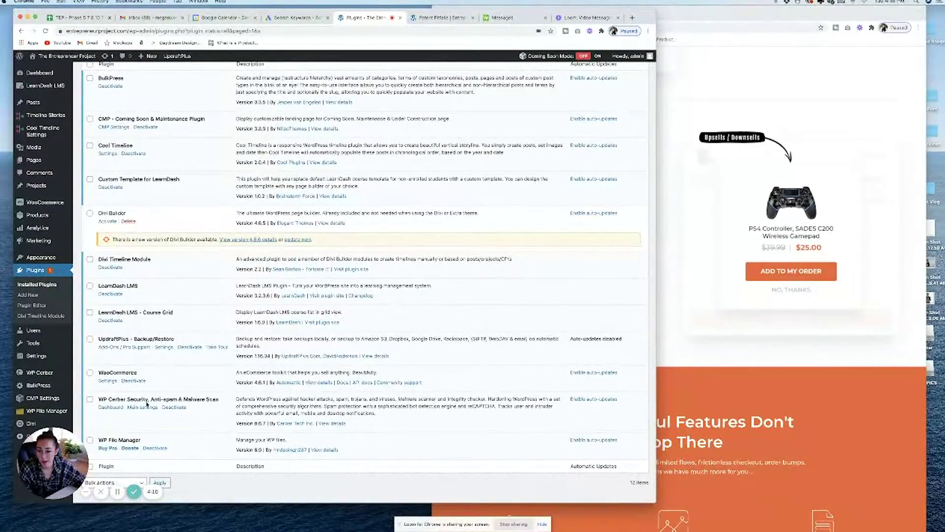
Look through WP Cerber's Main Settings page.
left_click(144, 408)
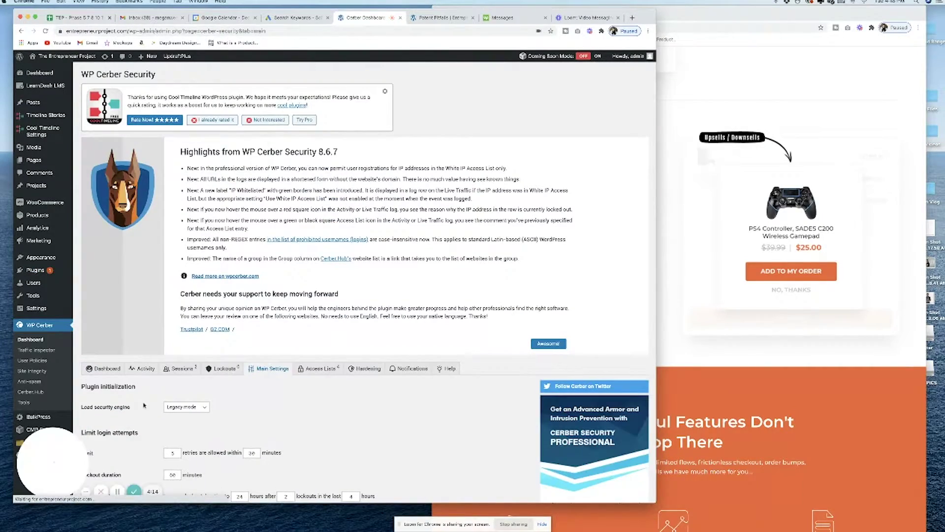
scroll(155, 392, "down", 2)
scroll(155, 391, "down", 10)
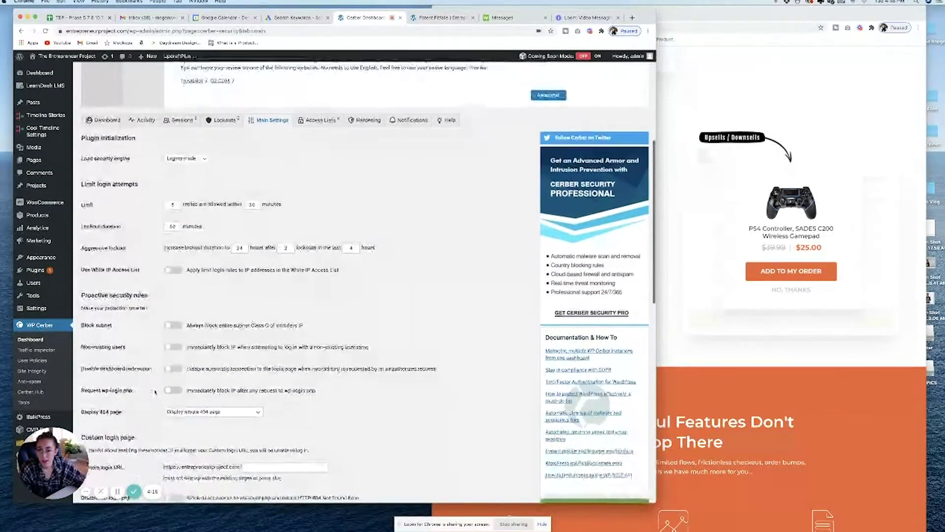
scroll(155, 391, "down", 7)
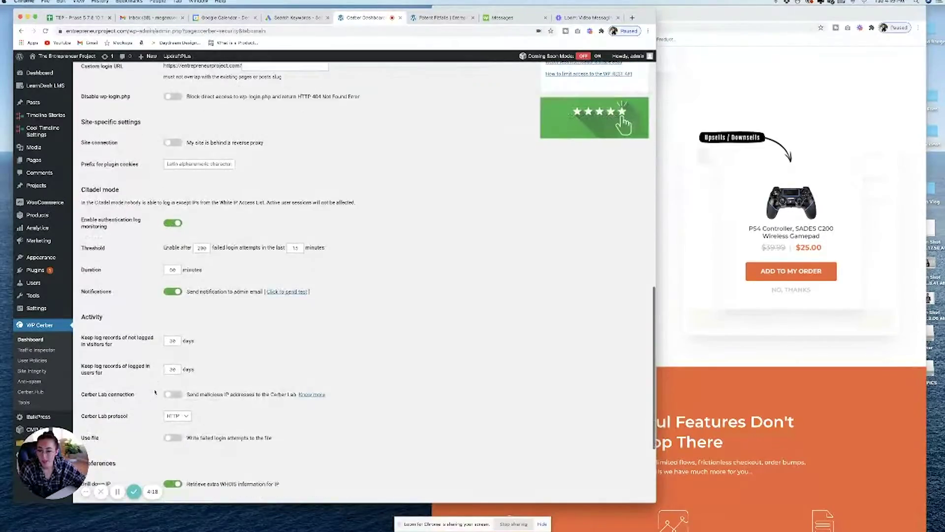
scroll(155, 392, "up", 20)
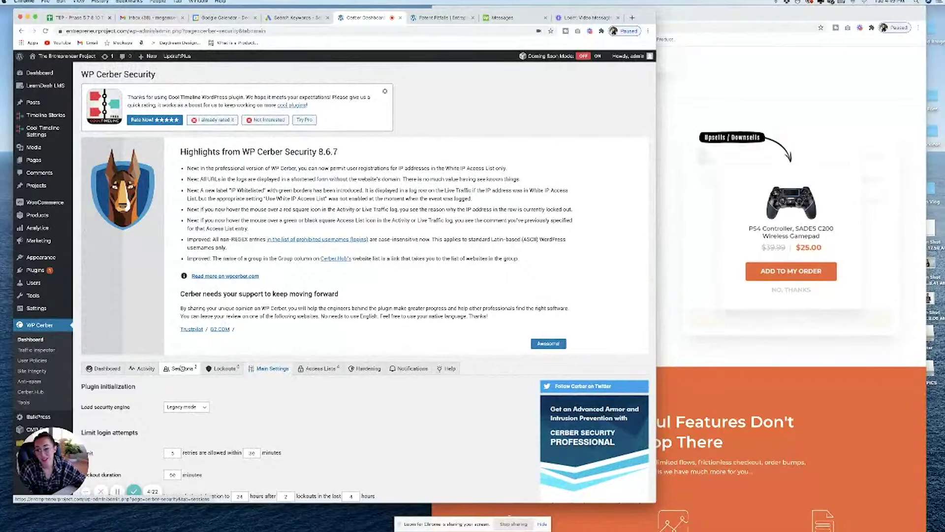
Show the Cerber Dashboard and scroll through its recent activity log.
left_click(99, 373)
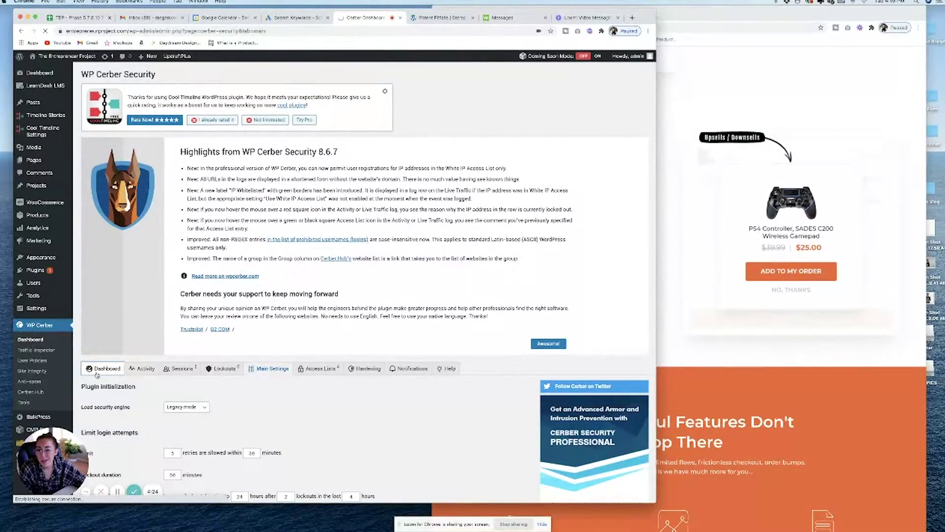
scroll(168, 396, "down", 4)
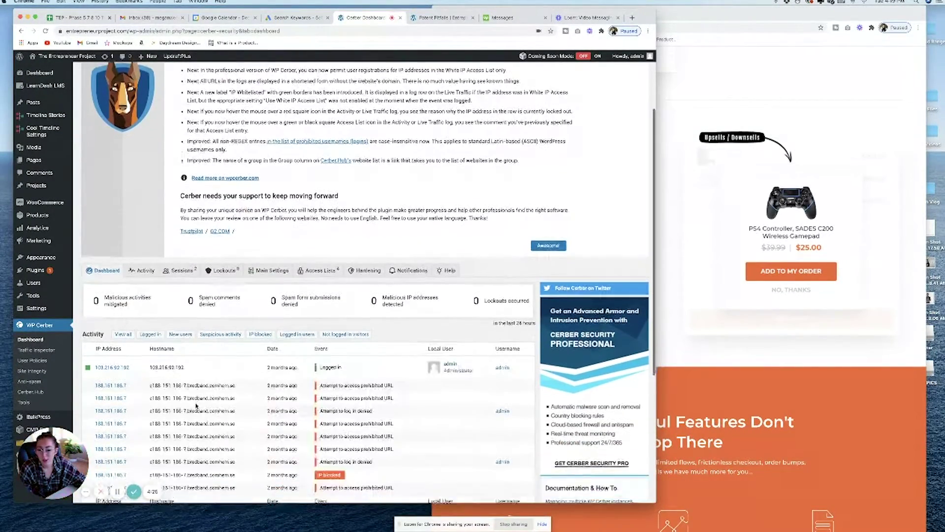
scroll(182, 404, "down", 3)
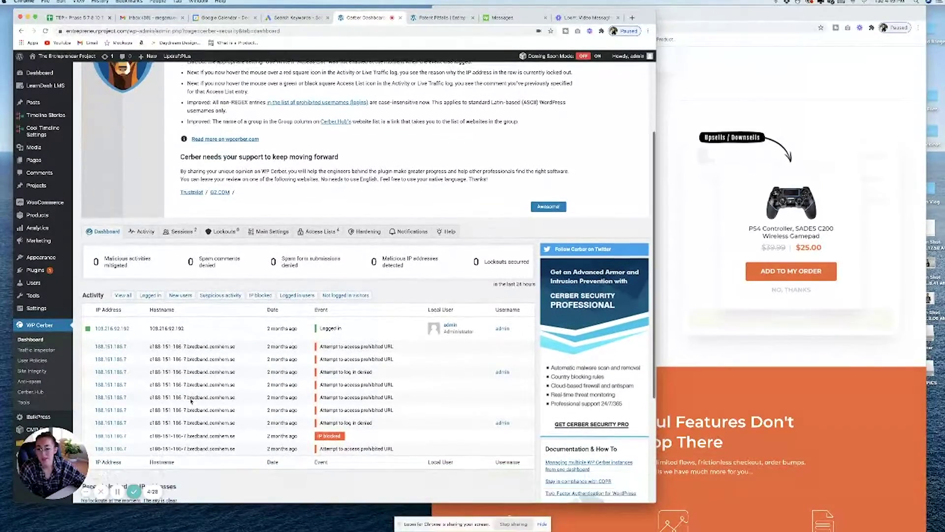
scroll(190, 401, "down", 1)
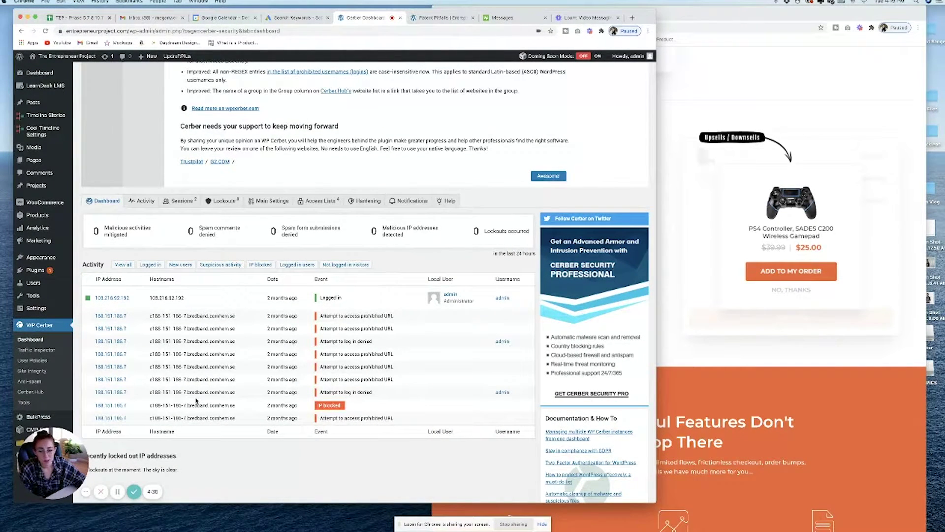
scroll(196, 400, "up", 1)
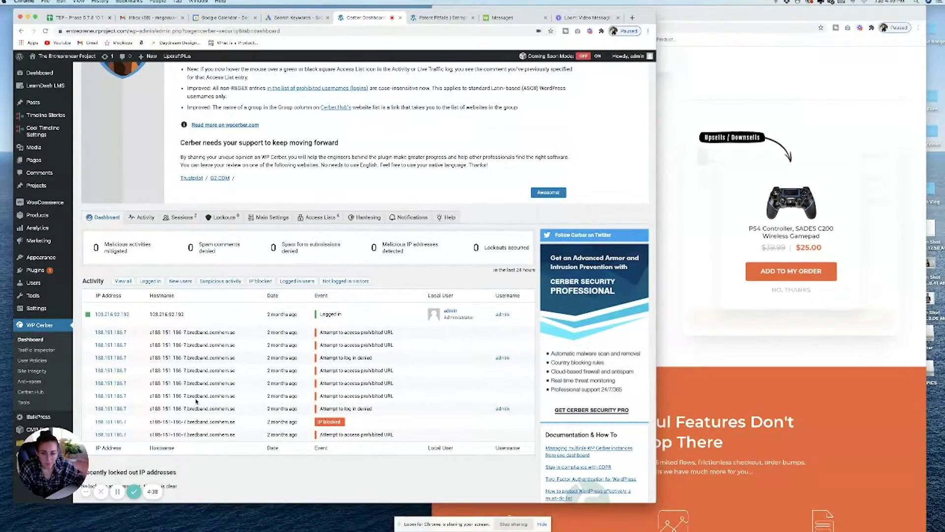
scroll(196, 400, "up", 6)
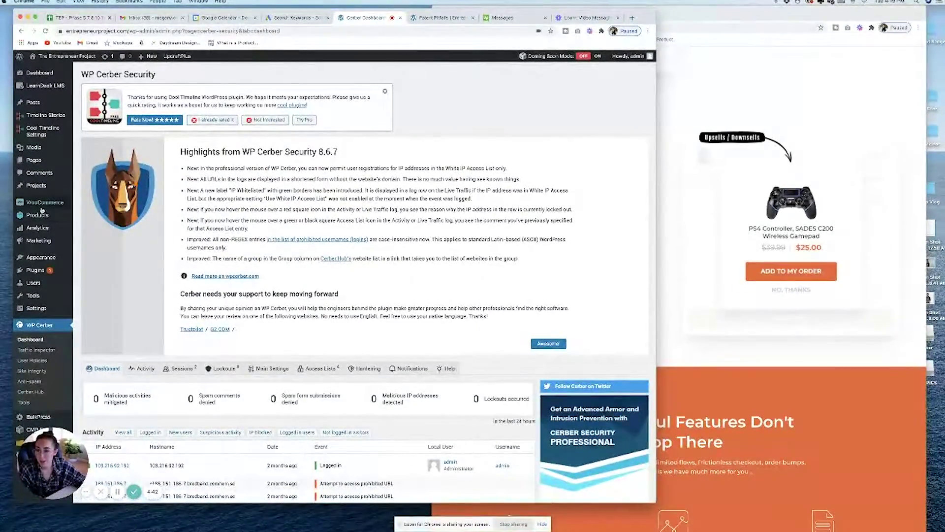
Try updating the Divi theme under Appearance > Themes, then return to the installed plugins list.
mouse_move(36, 260)
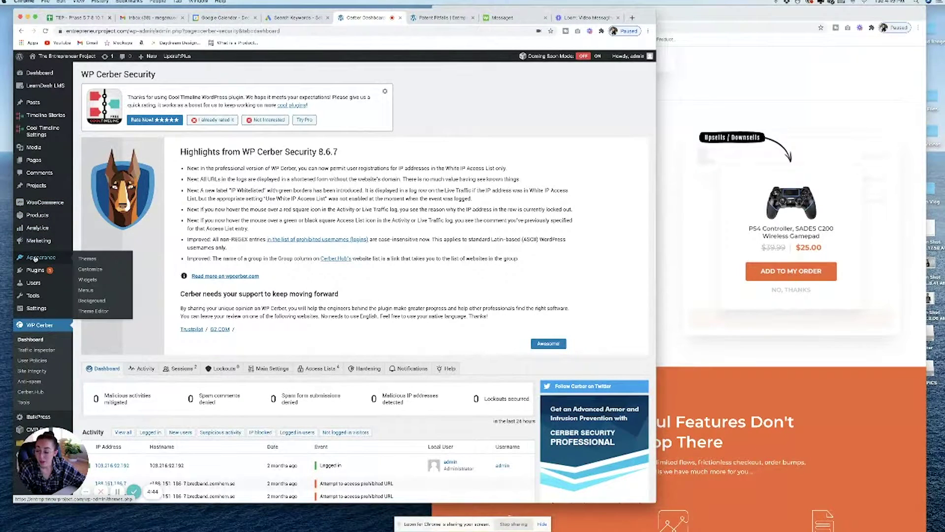
left_click(47, 258)
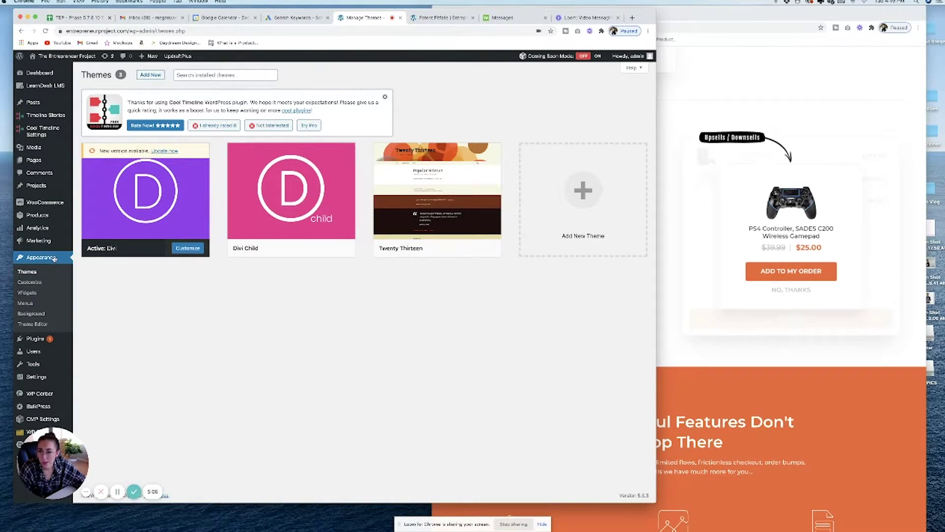
mouse_move(102, 246)
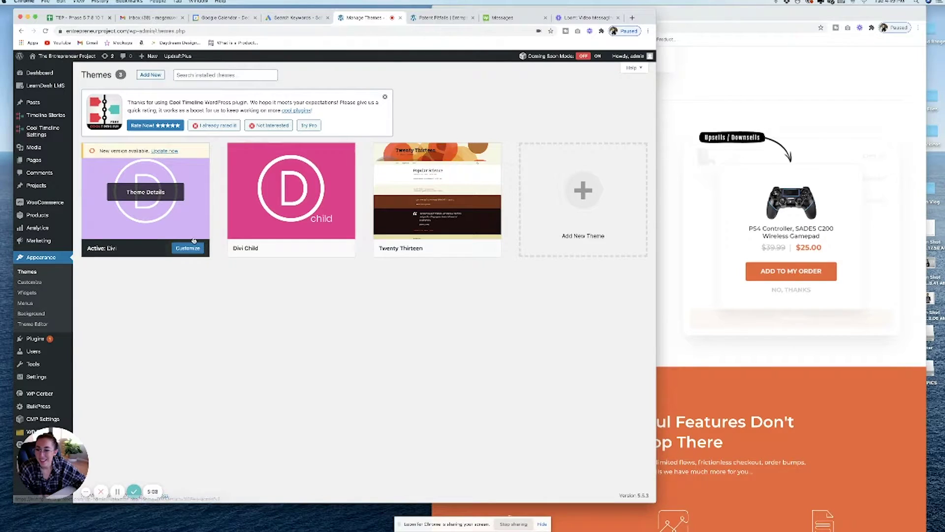
left_click(165, 152)
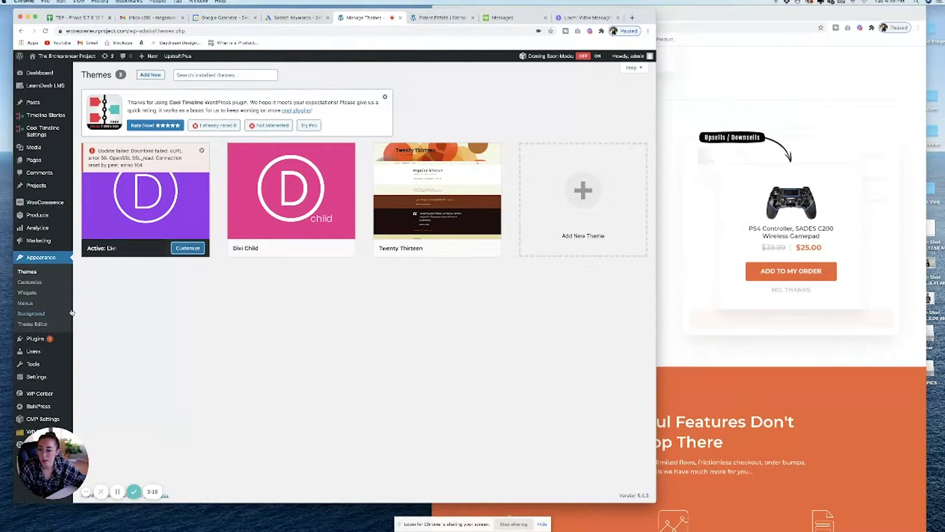
mouse_move(44, 344)
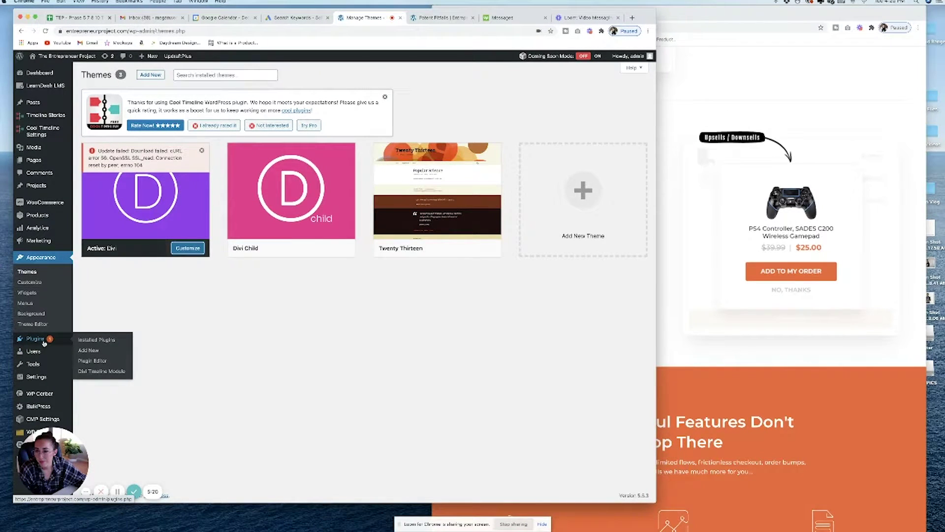
left_click(44, 343)
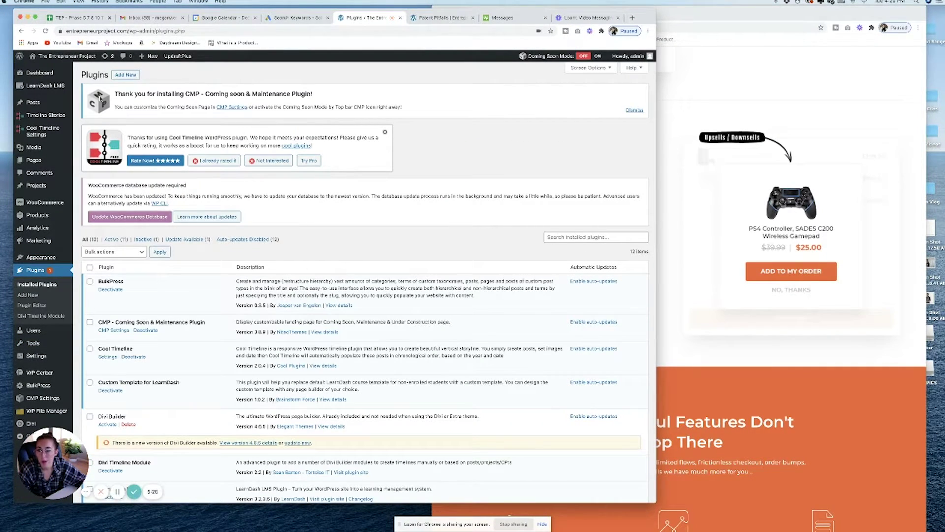
Search new plugins for 'woocommerce', confirm it is active, and open the WooCommerce Home page.
left_click(117, 77)
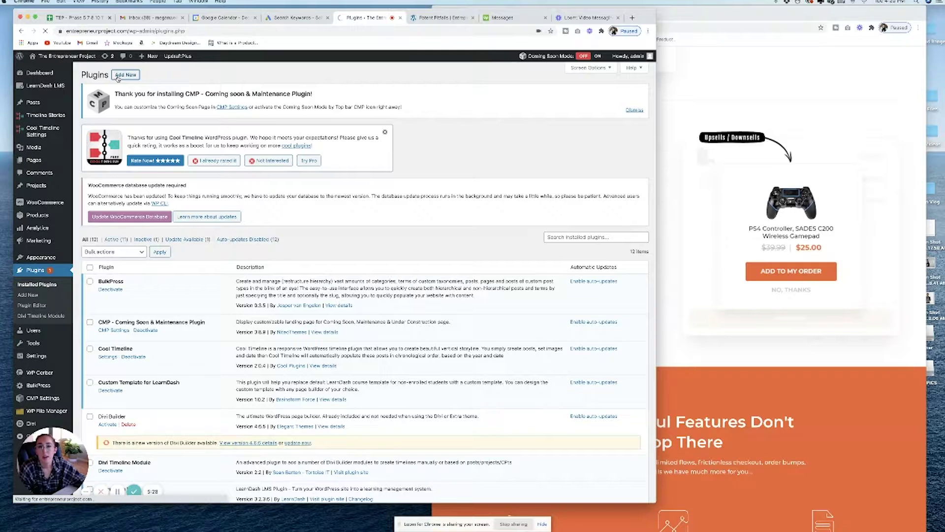
left_click(578, 147)
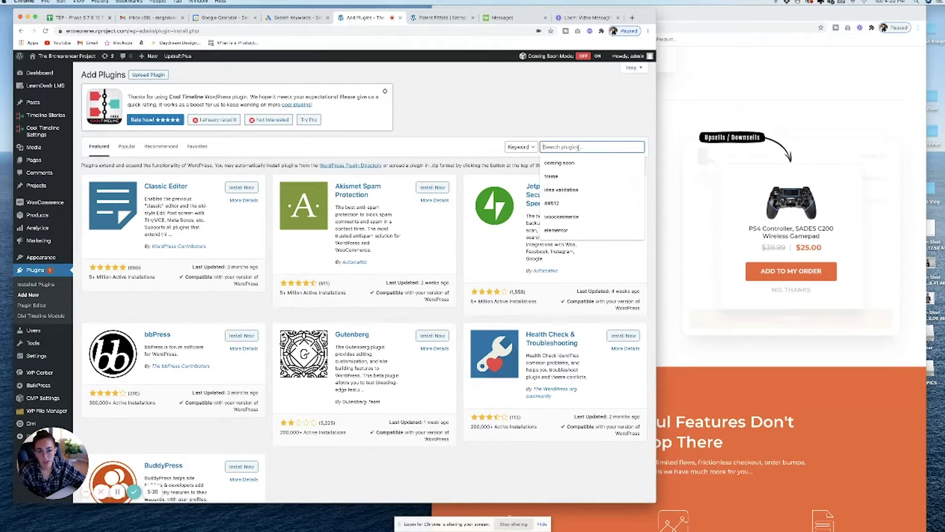
type("woocommerce")
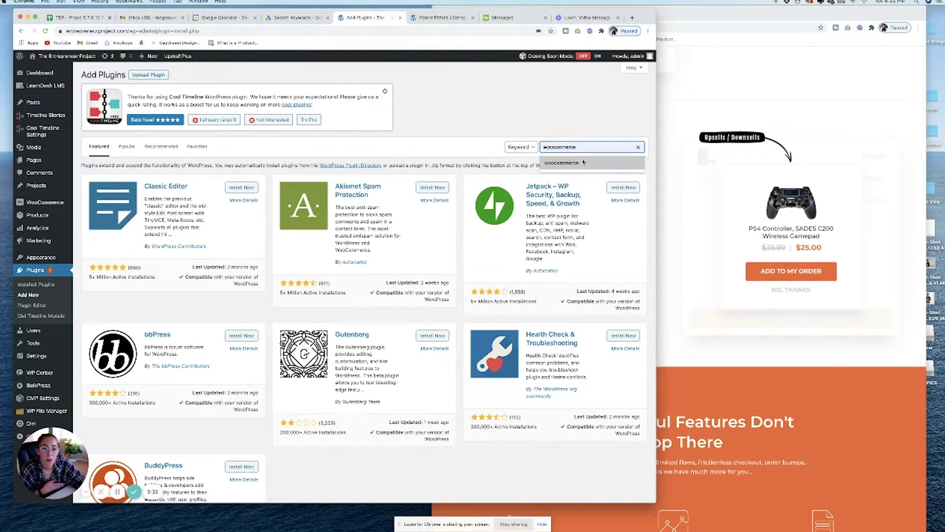
left_click(583, 162)
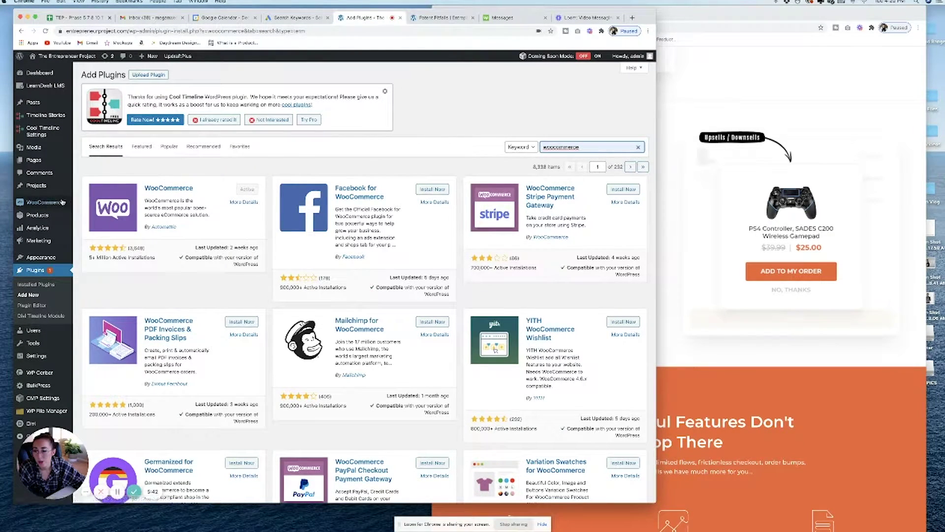
mouse_move(30, 204)
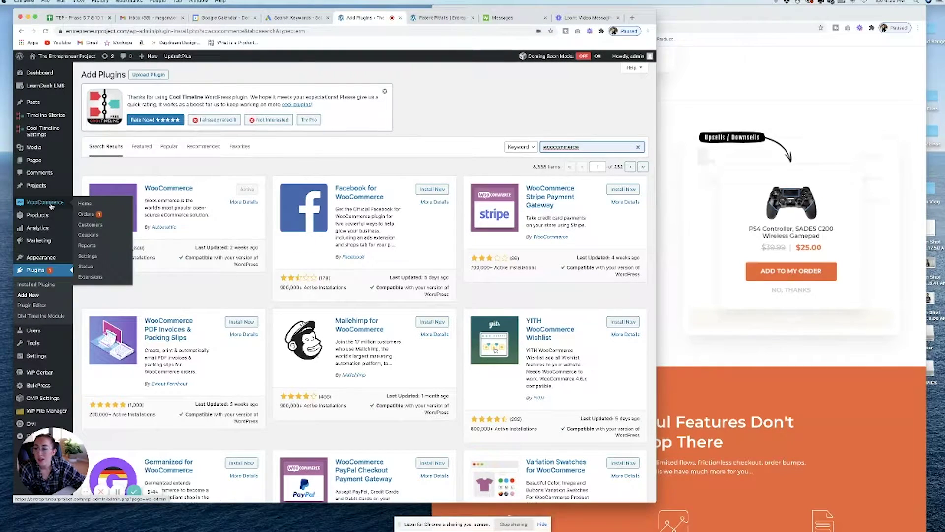
left_click(34, 205)
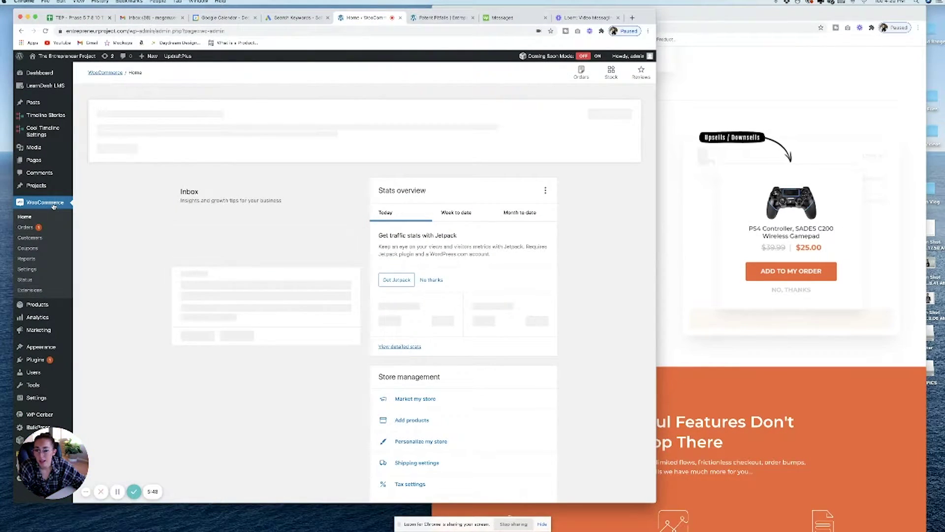
Set WooCommerce's Advanced cart page to Cart, review the endpoints, and open the Pages list.
left_click(28, 270)
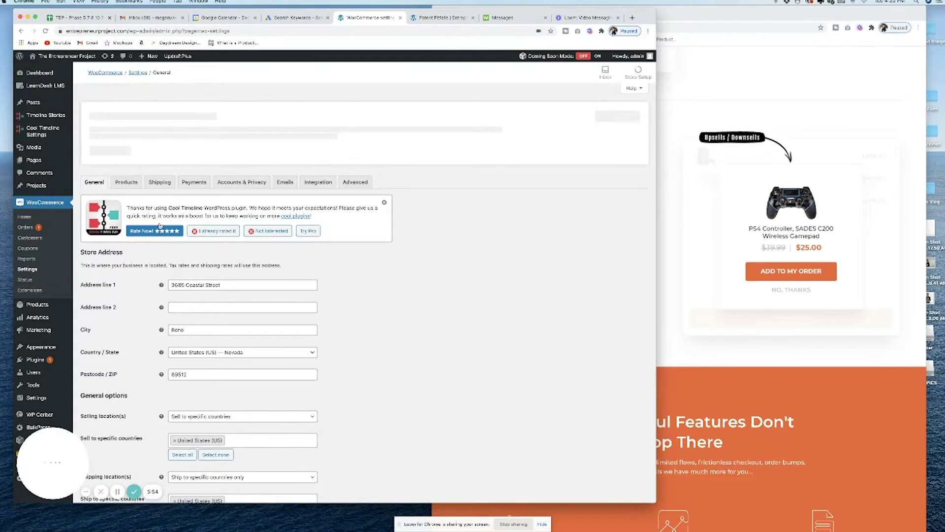
left_click(353, 186)
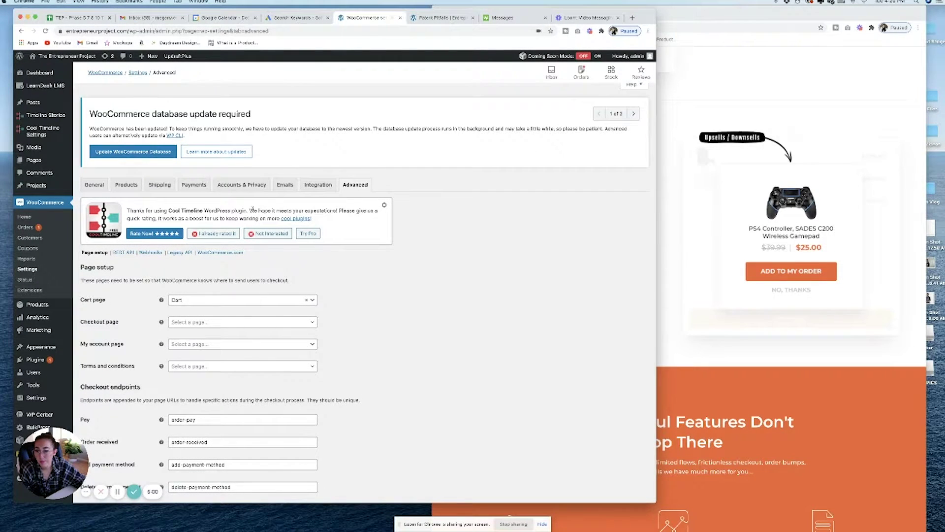
scroll(327, 241, "down", 2)
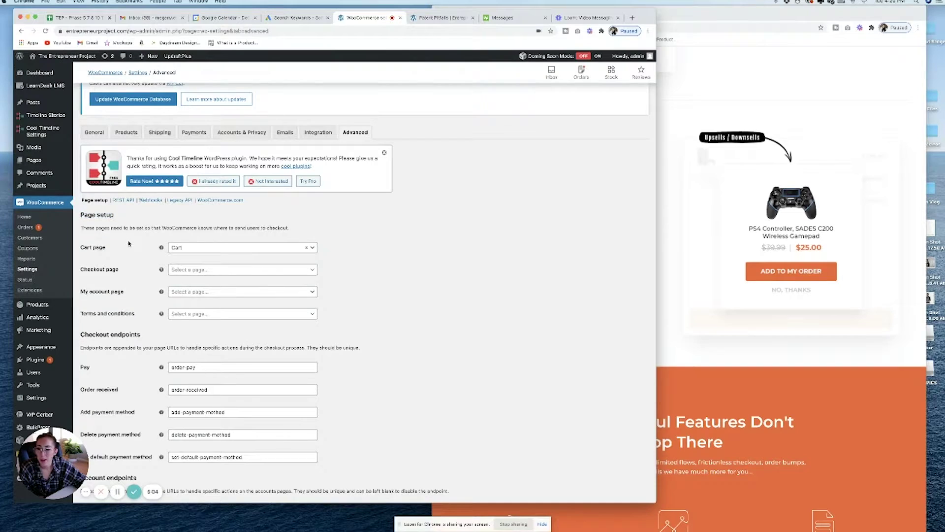
left_click(188, 247)
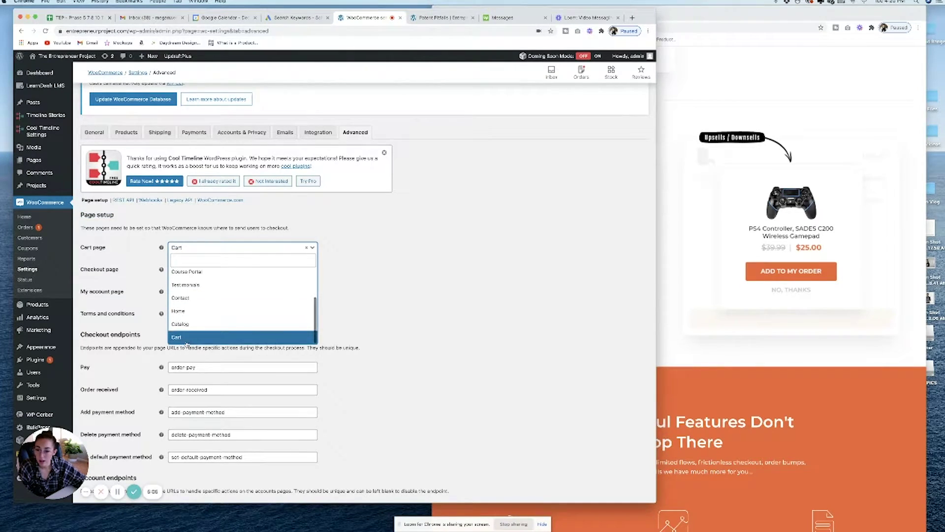
left_click(186, 340)
left_click(224, 247)
scroll(215, 286, "up", 2)
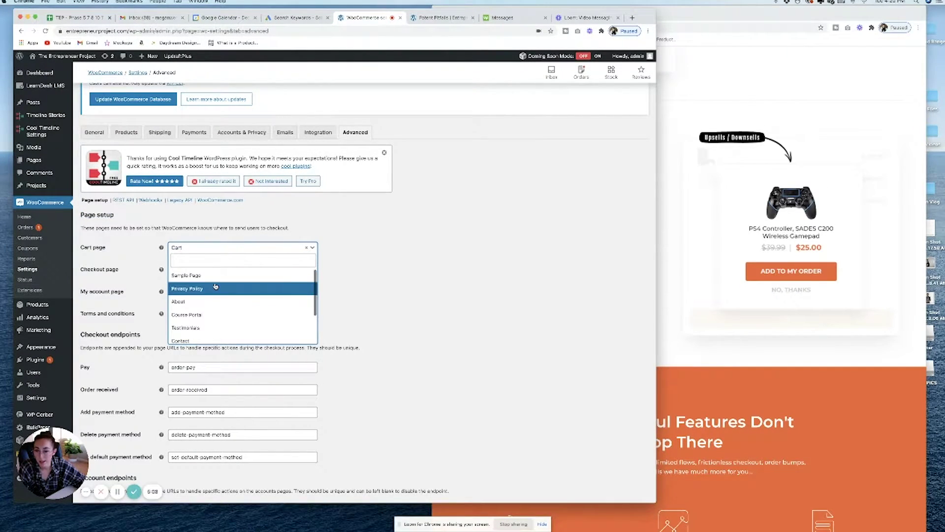
scroll(215, 287, "down", 3)
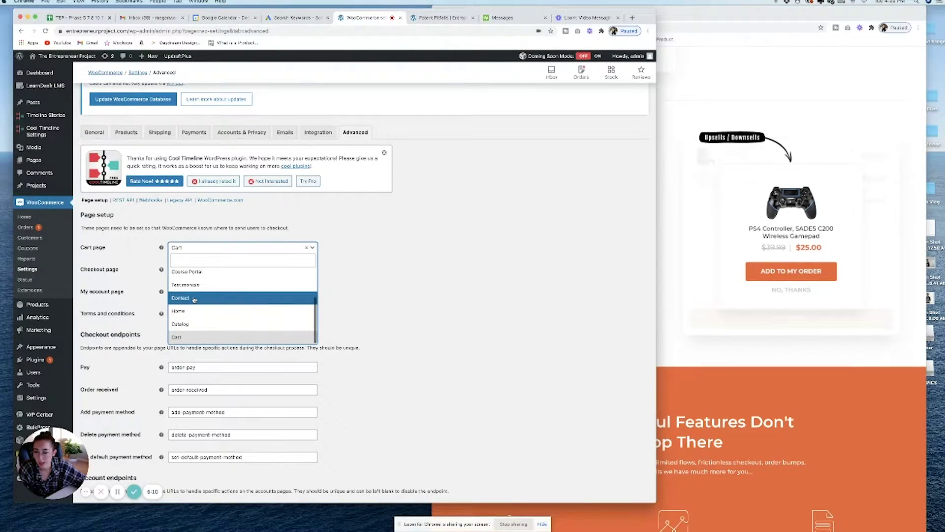
left_click(189, 338)
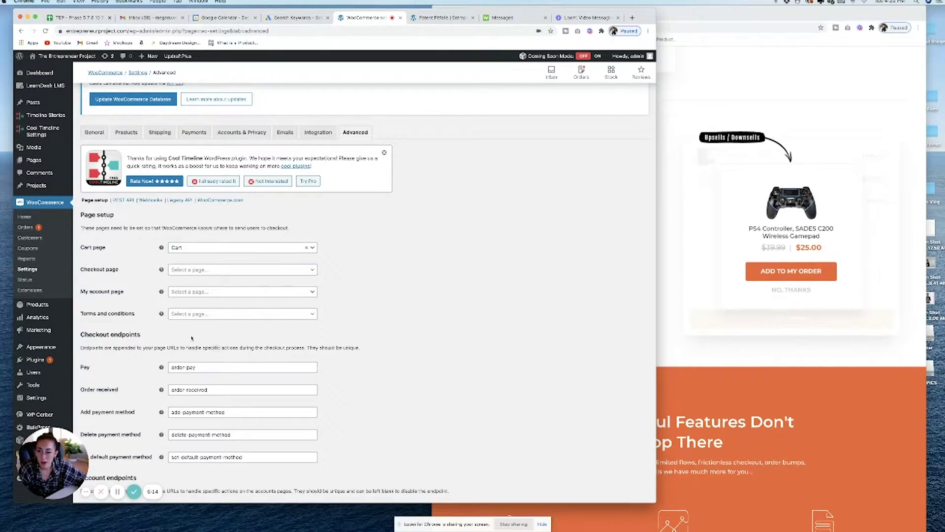
scroll(192, 337, "down", 3)
scroll(192, 337, "down", 5)
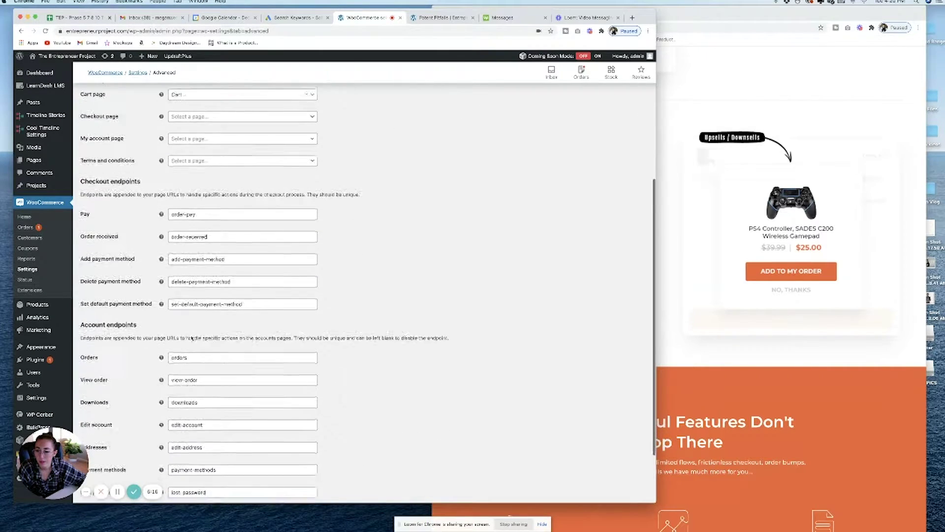
scroll(191, 335, "up", 8)
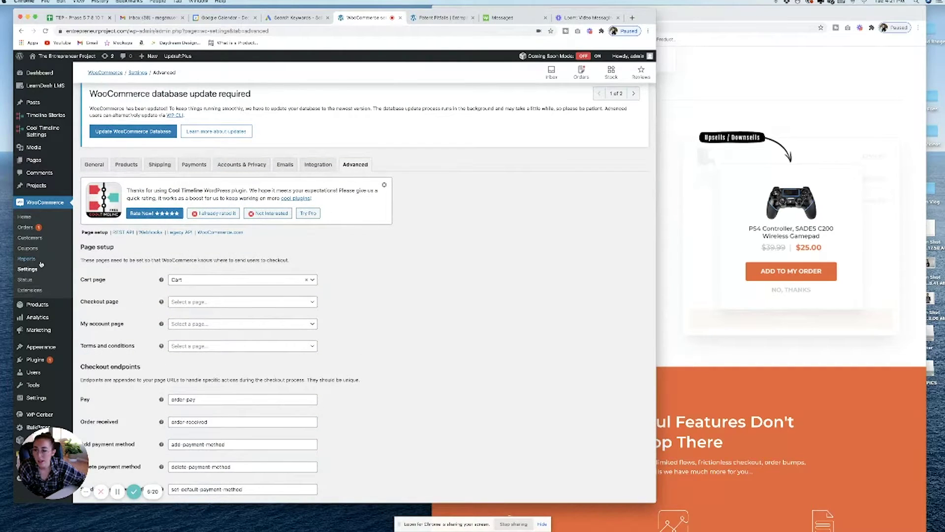
left_click(27, 162)
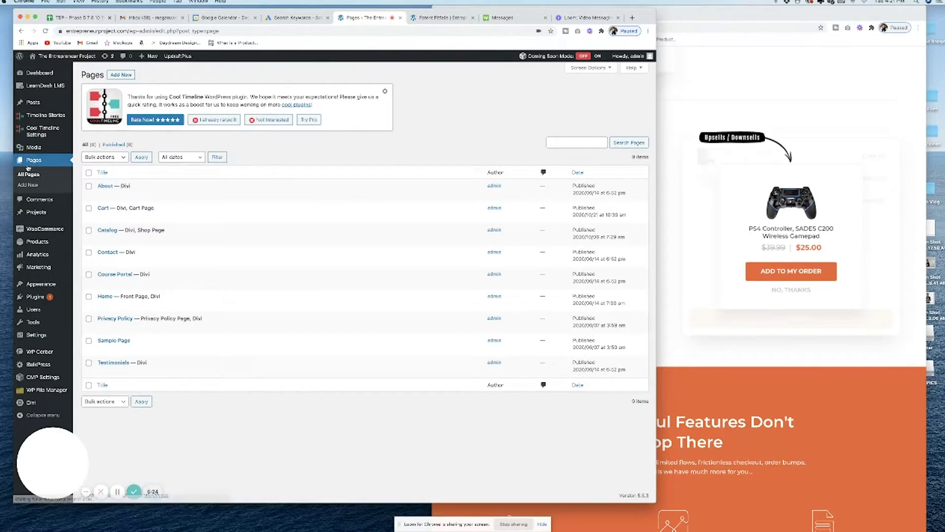
Open the Cart page with Edit With Divi from the All Pages list.
mouse_move(160, 199)
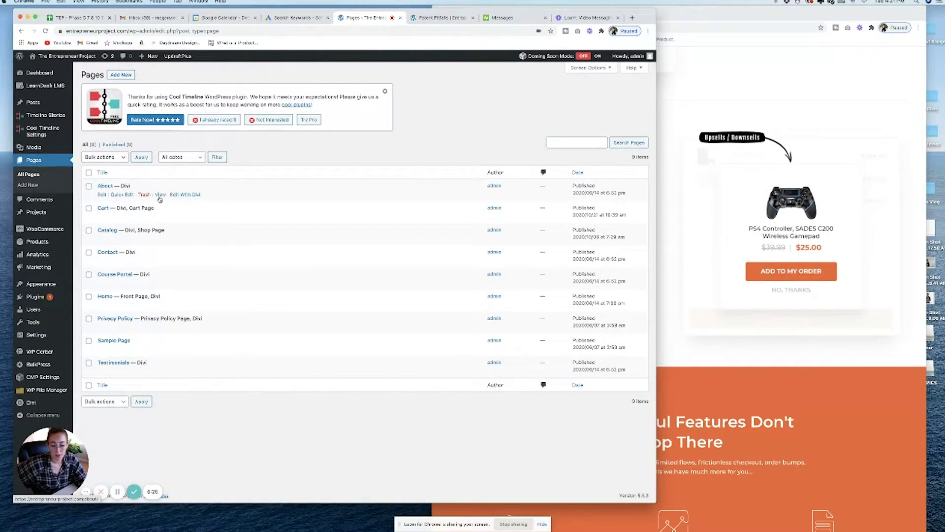
mouse_move(149, 217)
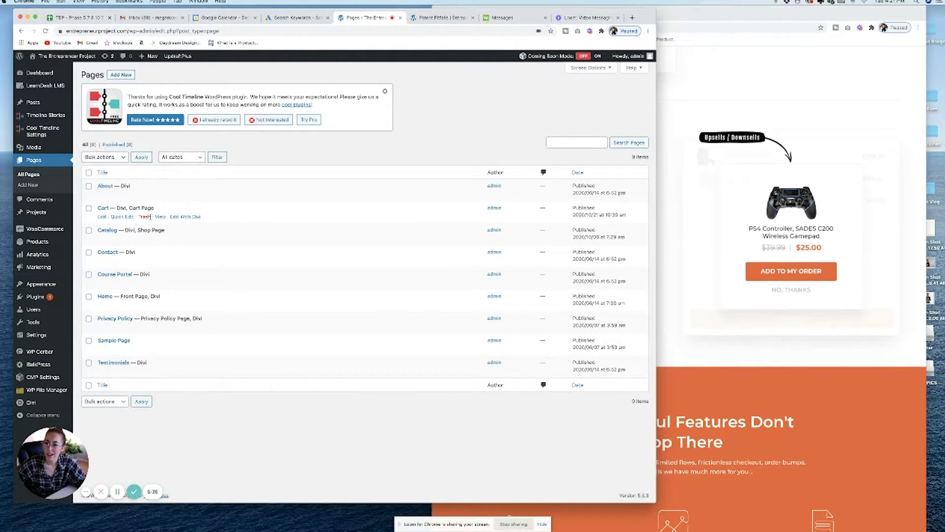
left_click(185, 217)
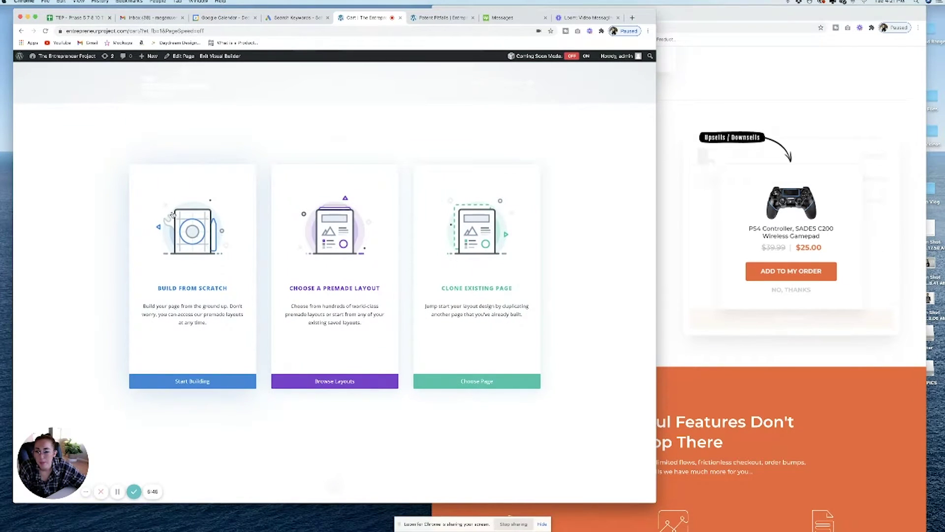
Start the Cart page from scratch with a one-column row holding a Text module.
left_click(189, 251)
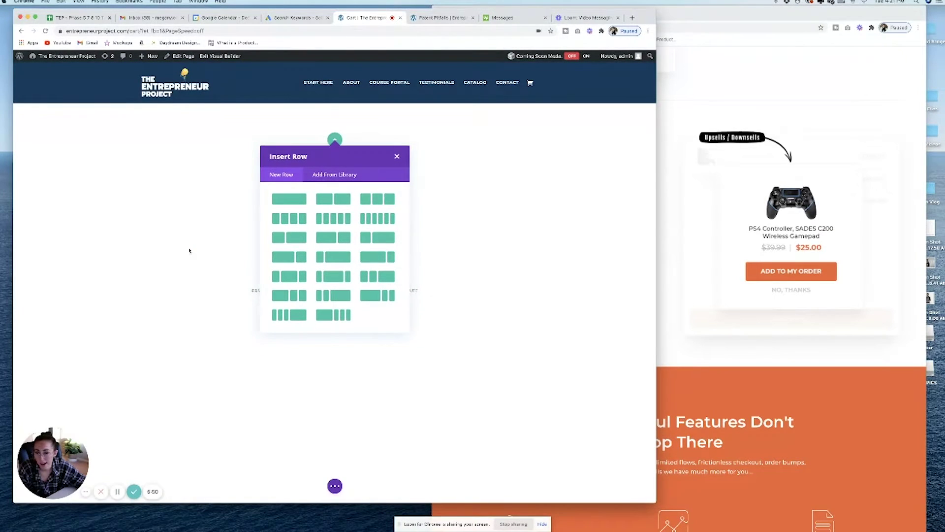
left_click(298, 199)
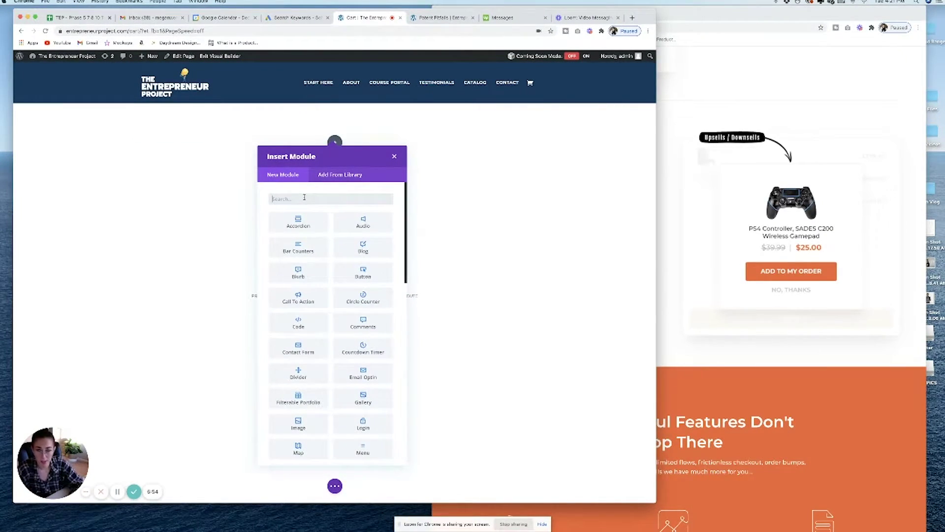
type("te")
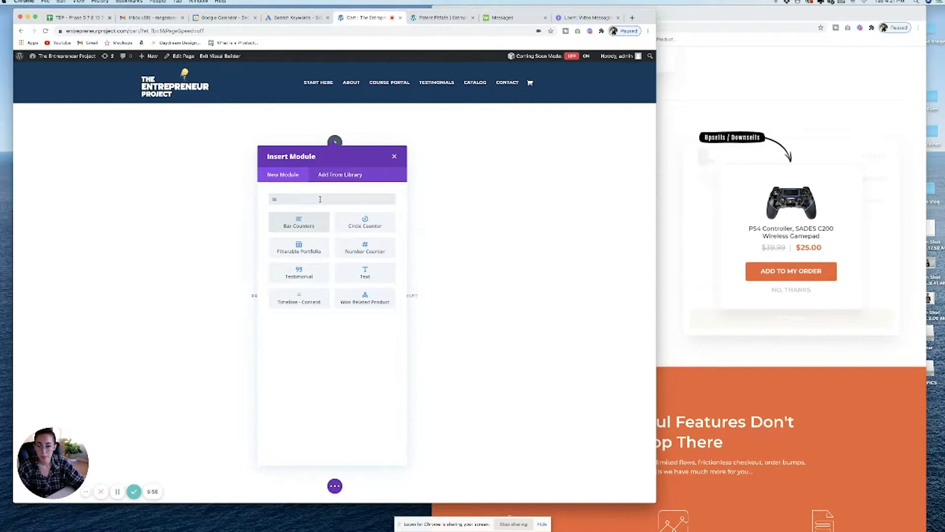
left_click(364, 272)
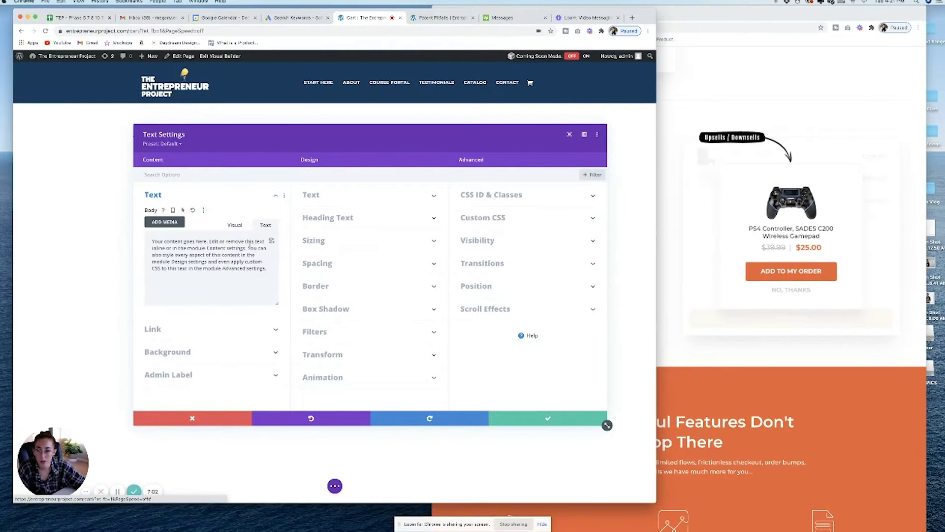
Replace the Text module body with only the [woocommerce_cart] shortcode and save it.
left_click(225, 280)
key("super+a")
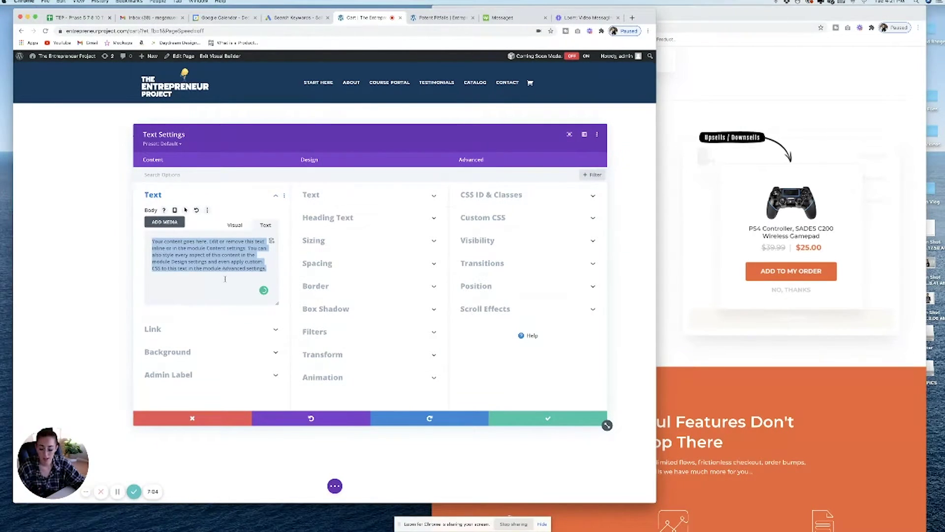
type("Page contents: [woocommerce_cart]")
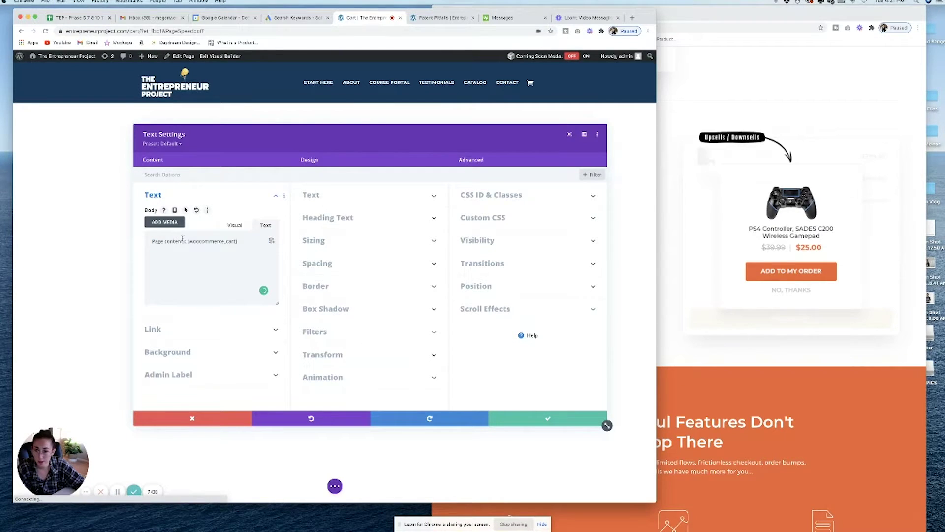
left_click_drag(188, 241, 151, 241)
key("BackSpace")
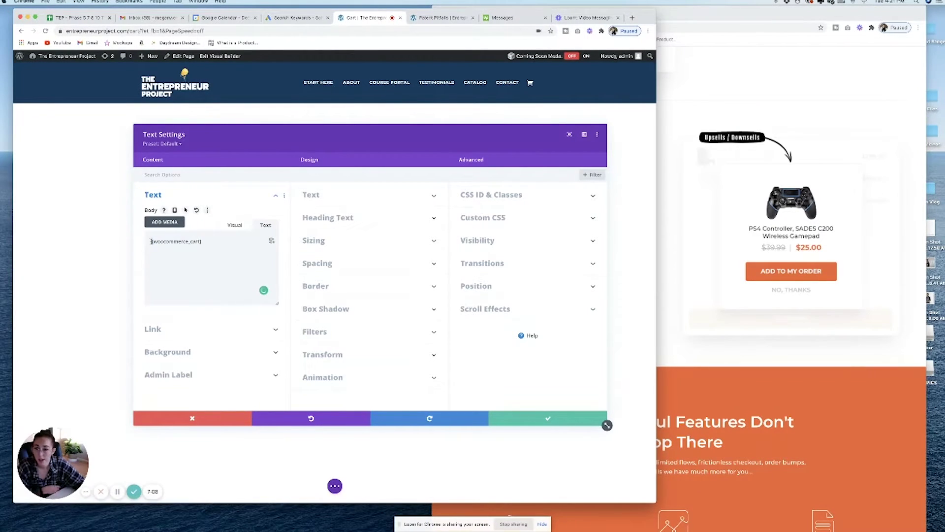
left_click_drag(202, 241, 146, 243)
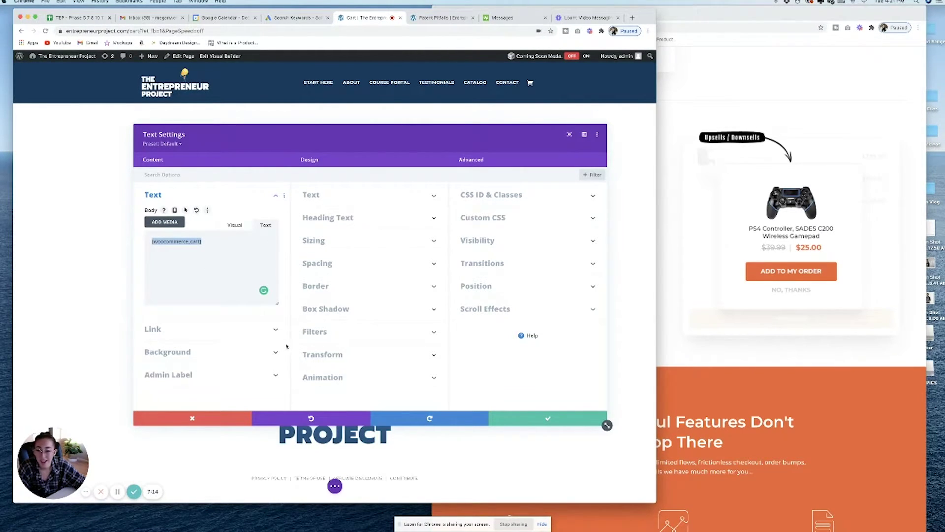
left_click(550, 420)
mouse_move(222, 243)
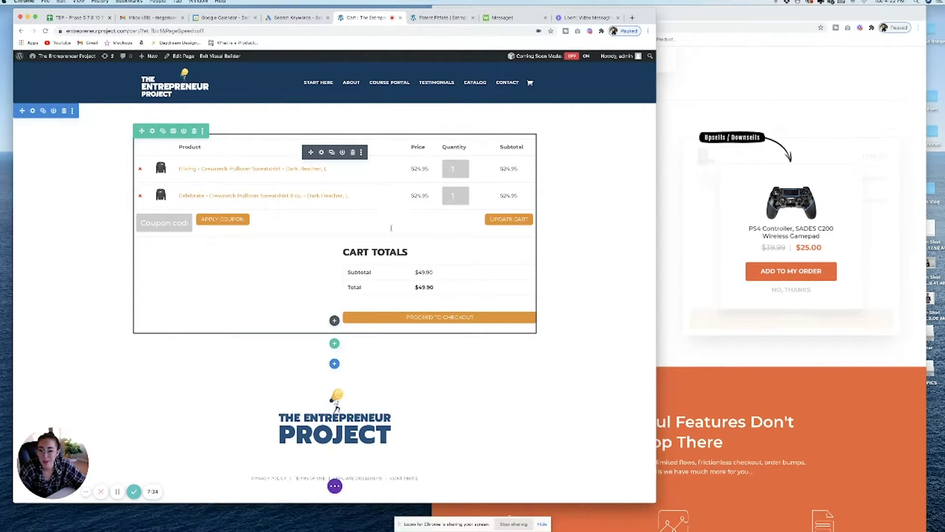
left_click(334, 320)
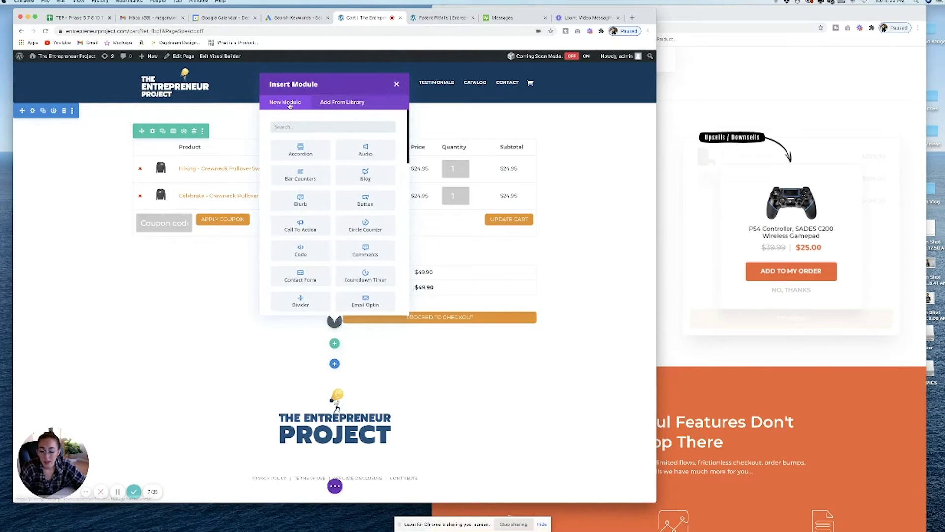
Add a Text module below the cart and replace its placeholder with 'Your Cart'.
type("tetx")
key("BackSpace")
key("BackSpace")
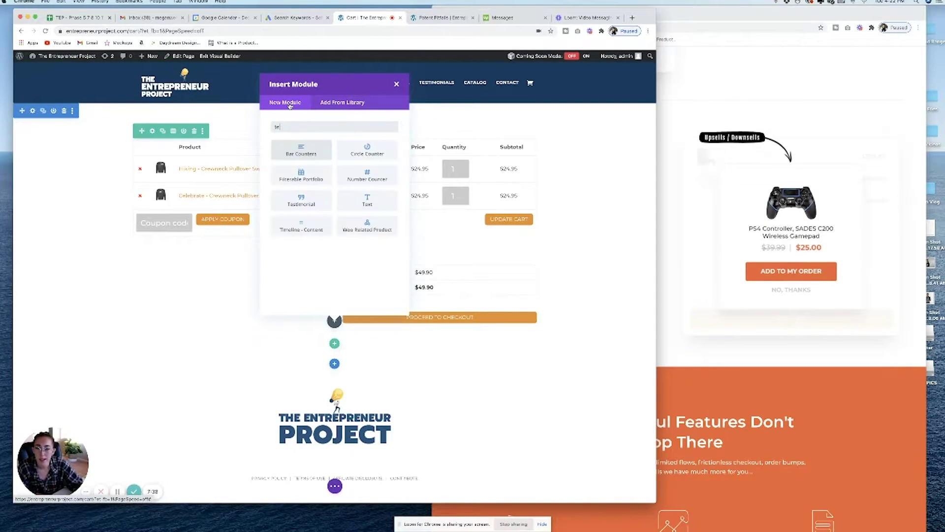
left_click(367, 199)
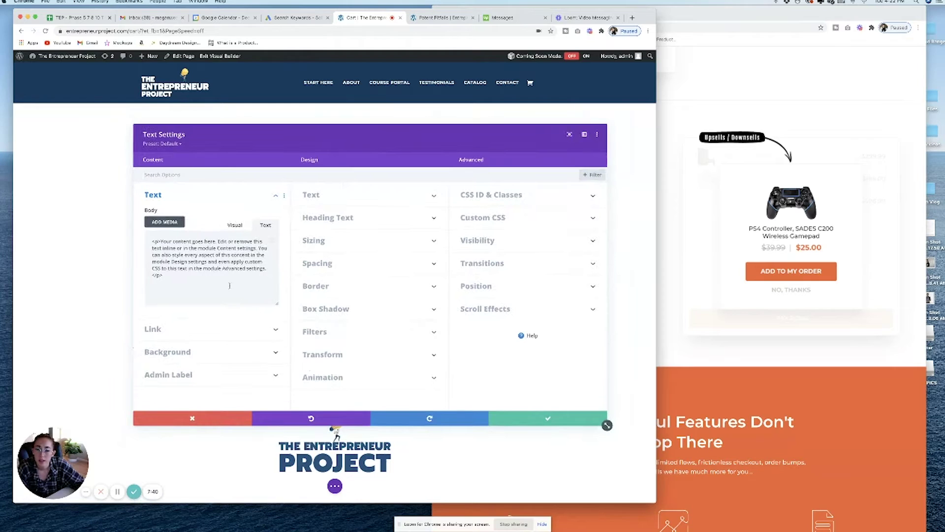
left_click(202, 262)
key("super+a")
type("You")
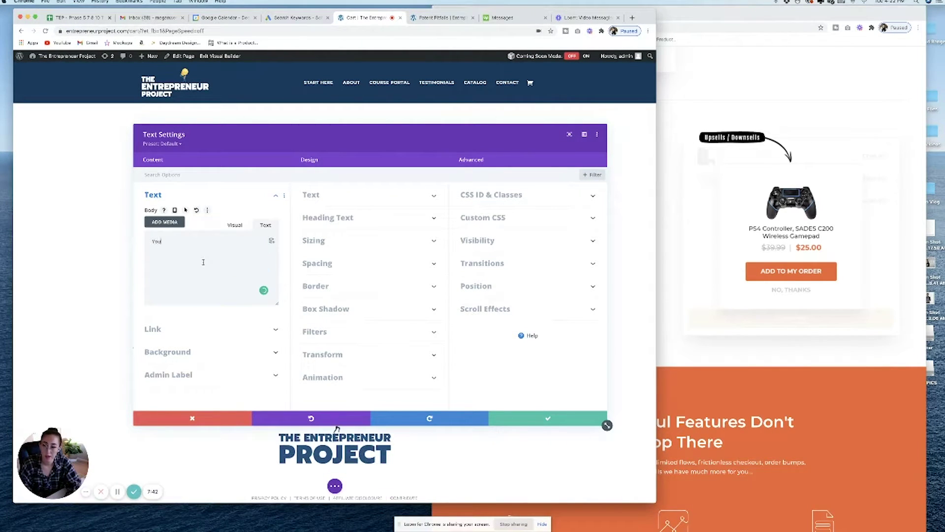
Format 'Your Cart' as Heading 2 with Bold heading font weight and save the module.
left_click(241, 228)
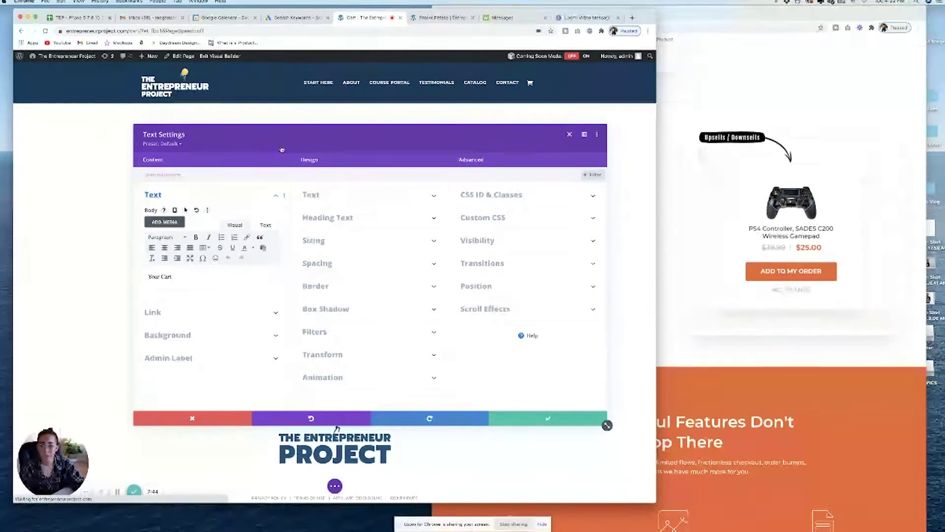
left_click_drag(285, 126, 416, 227)
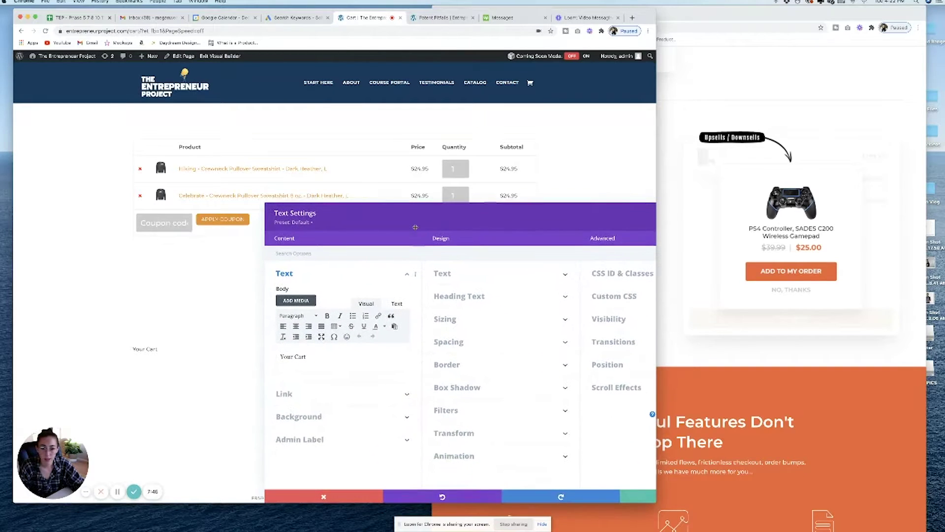
left_click_drag(307, 357, 279, 357)
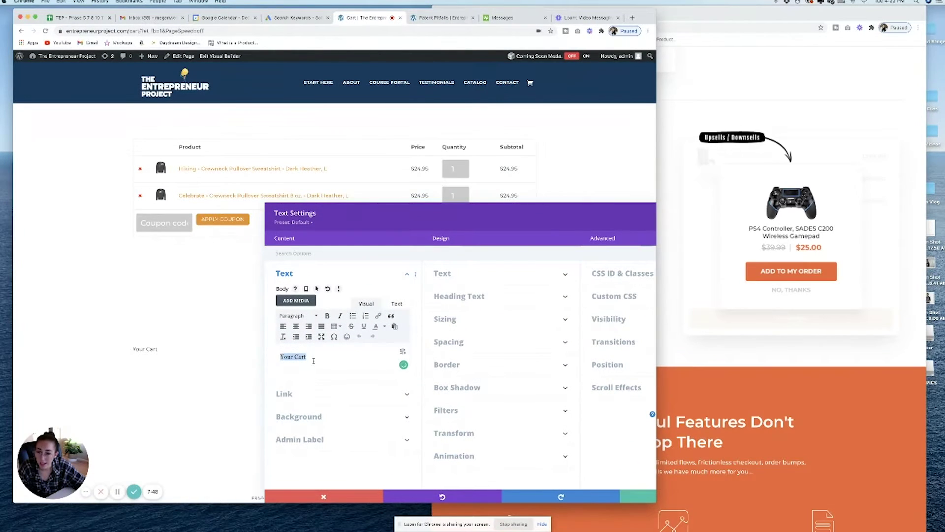
left_click(317, 314)
left_click(310, 361)
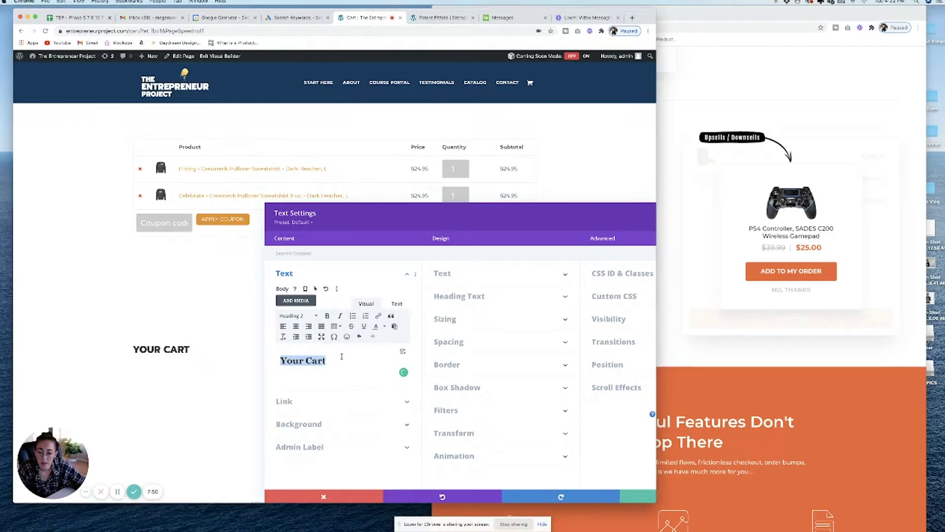
left_click(462, 296)
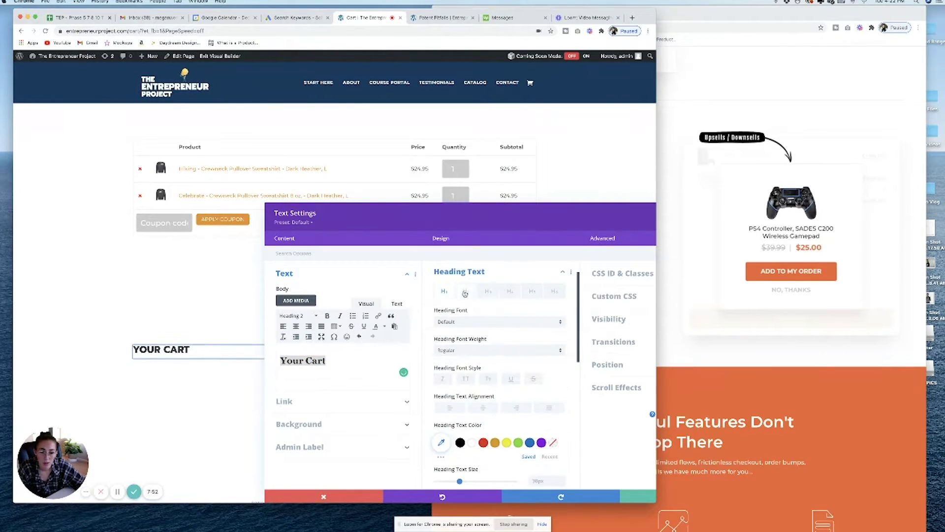
left_click(462, 350)
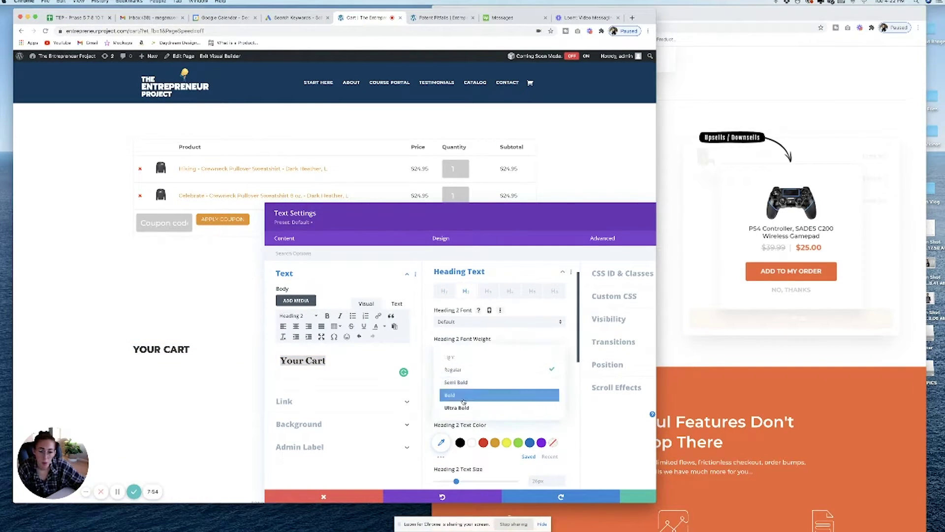
left_click(463, 387)
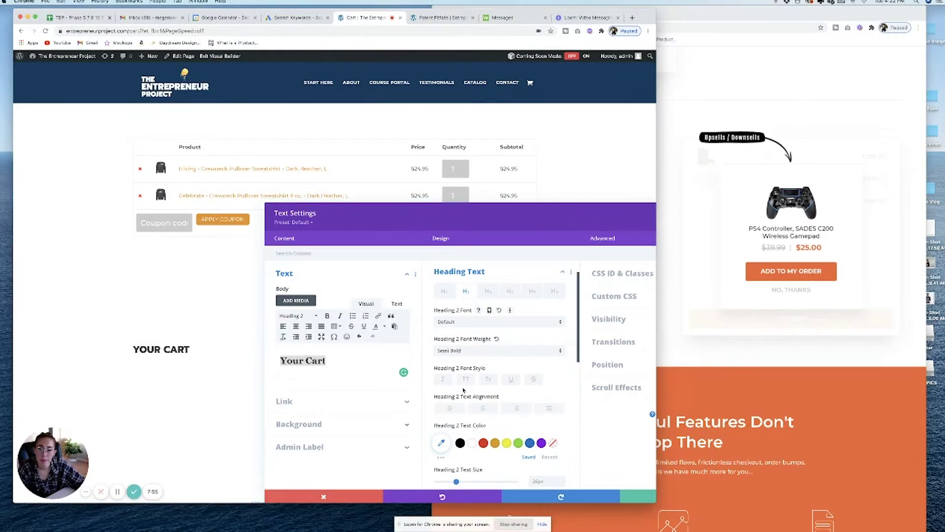
left_click(463, 350)
left_click(468, 389)
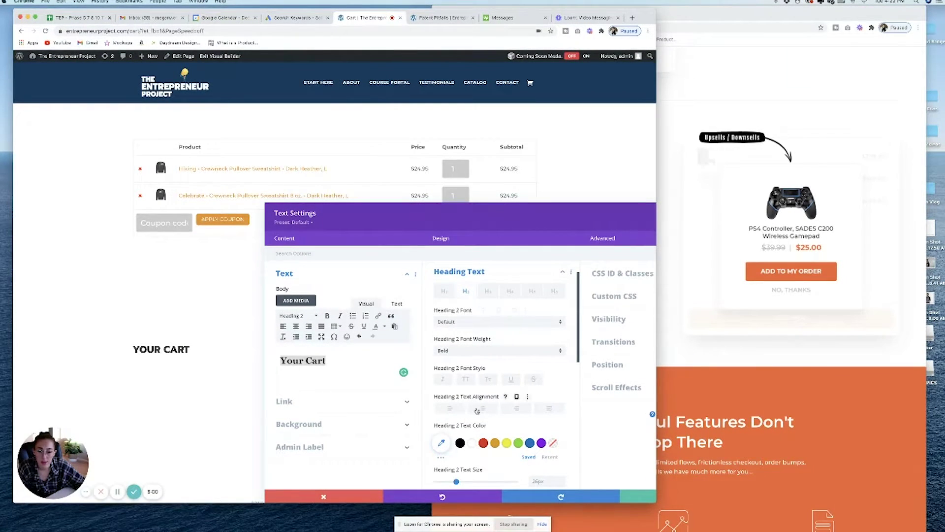
left_click(649, 497)
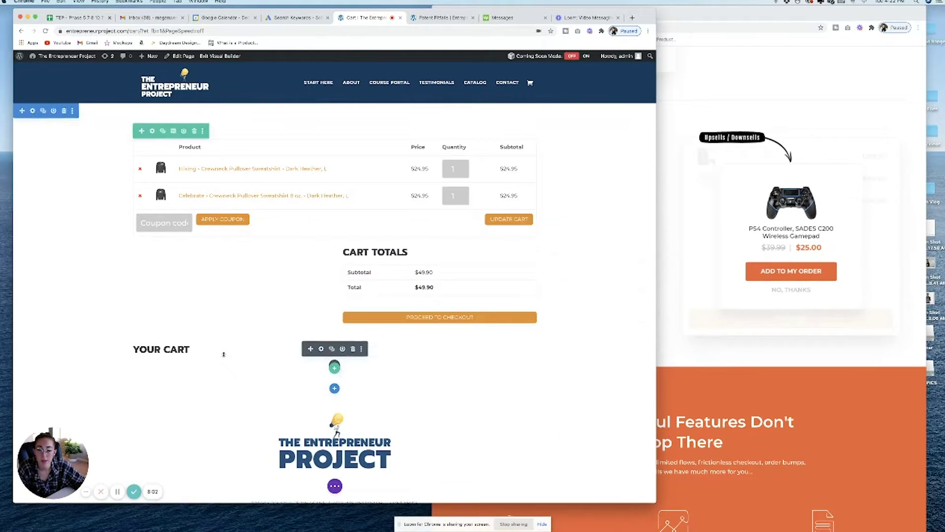
Move the Your Cart heading above the cart table and re-save its settings.
left_click_drag(309, 348, 283, 128)
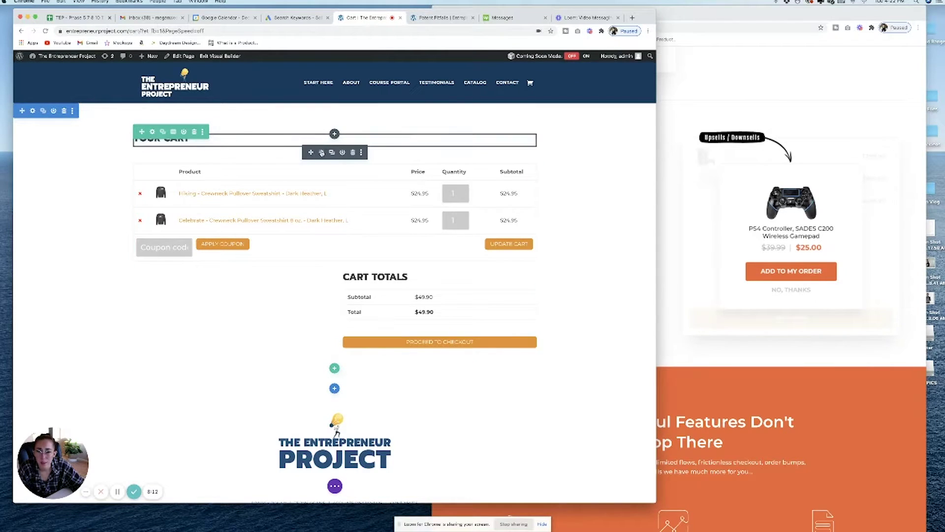
left_click(322, 153)
left_click_drag(415, 198, 383, 222)
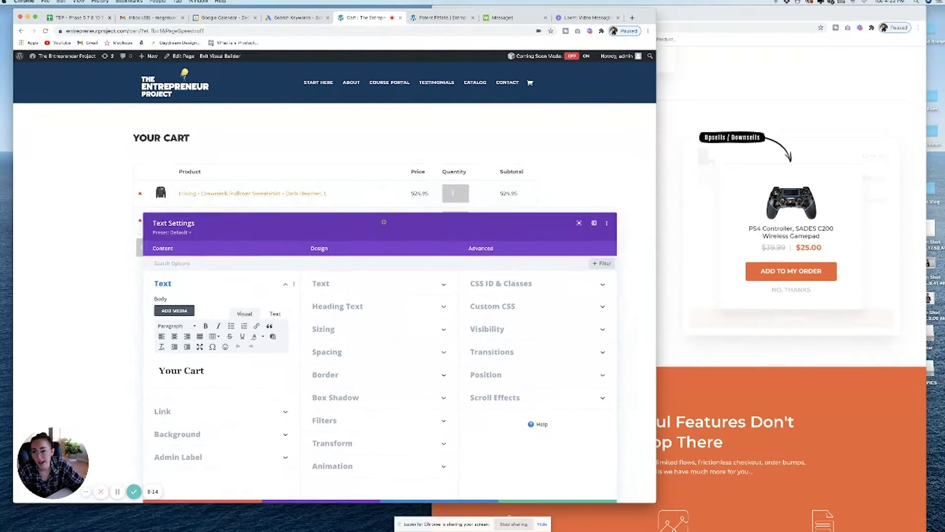
triple_click(187, 370)
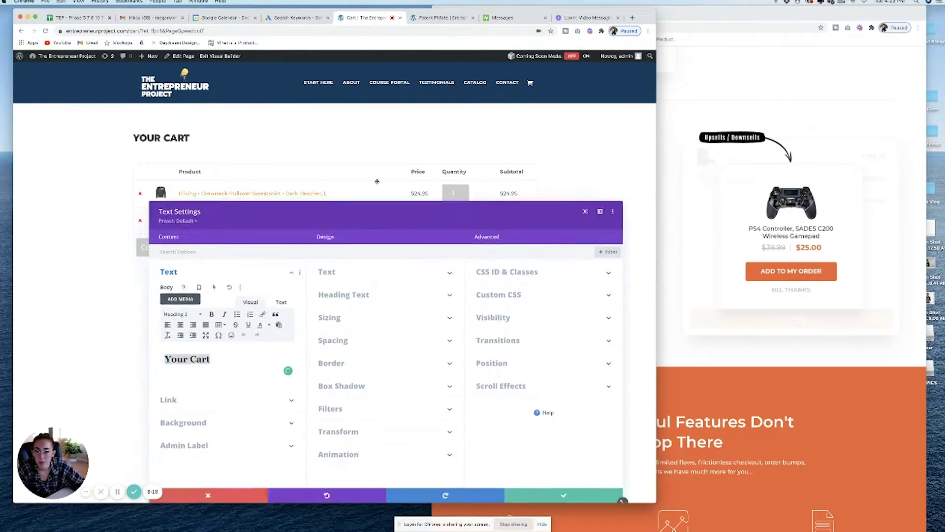
left_click(582, 386)
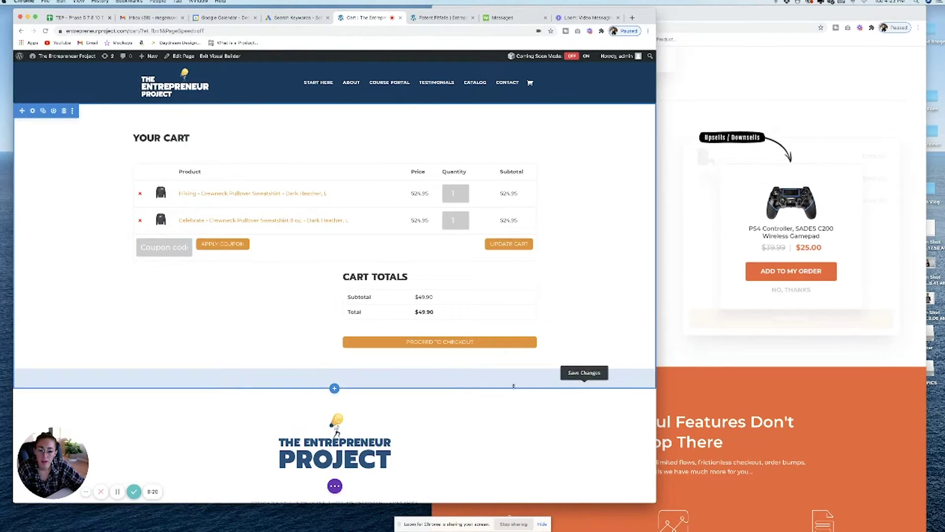
Insert a regular section with a single-column row below the cart totals.
left_click(334, 388)
left_click(303, 365)
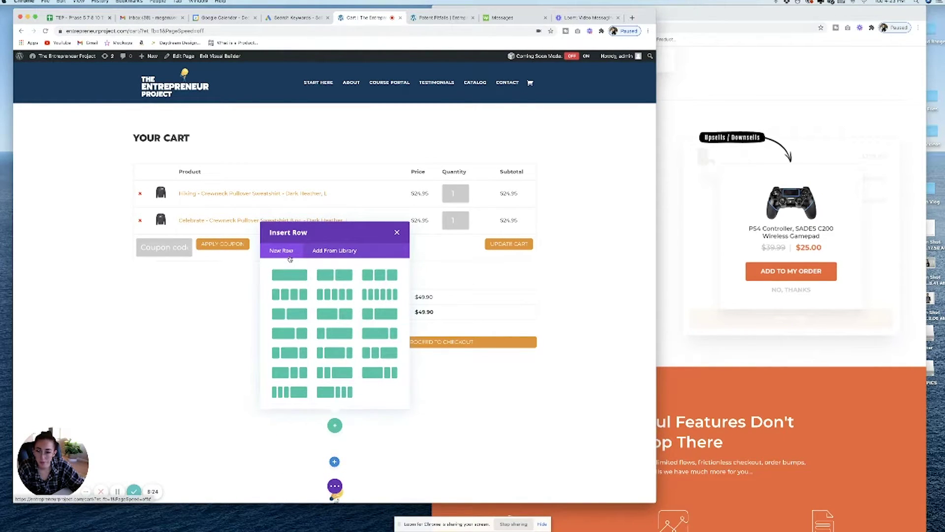
left_click(290, 275)
Insert a Contact Form module into the new row, review its spam protection and save it.
type("conta")
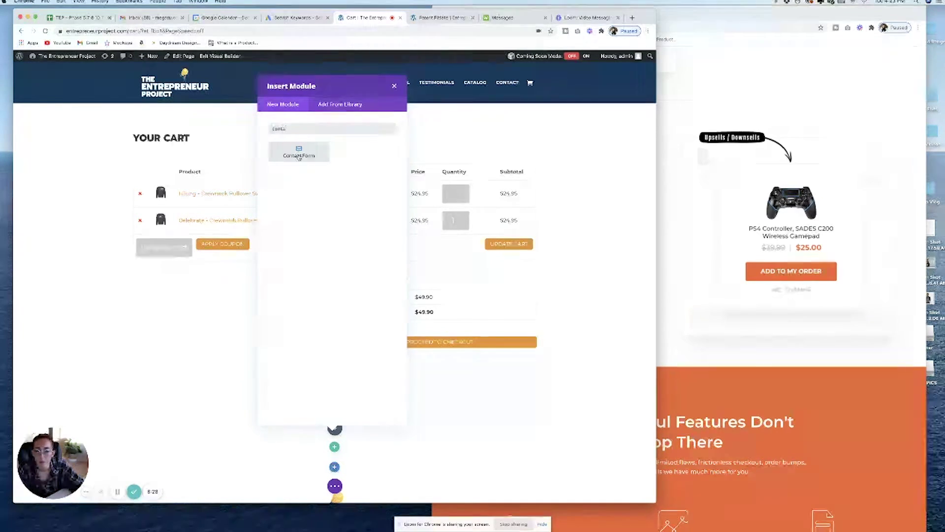
key("BackSpace")
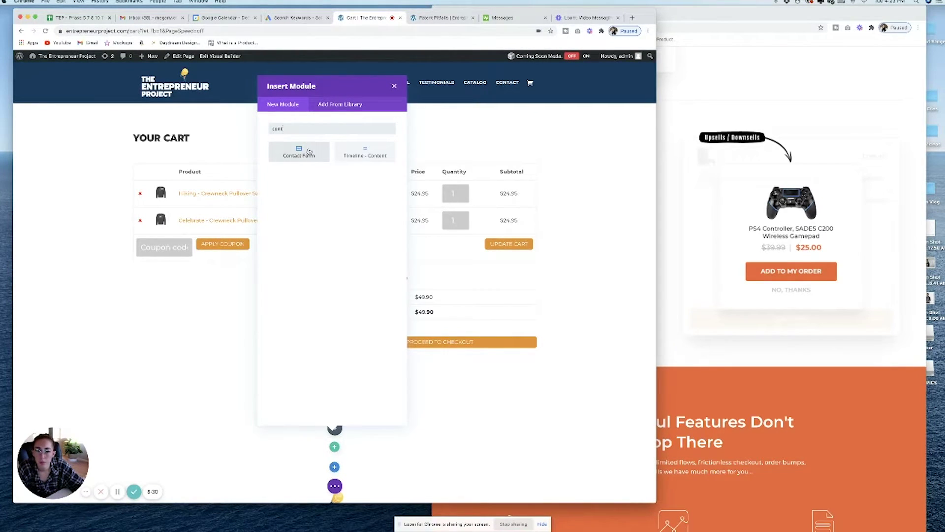
left_click(309, 148)
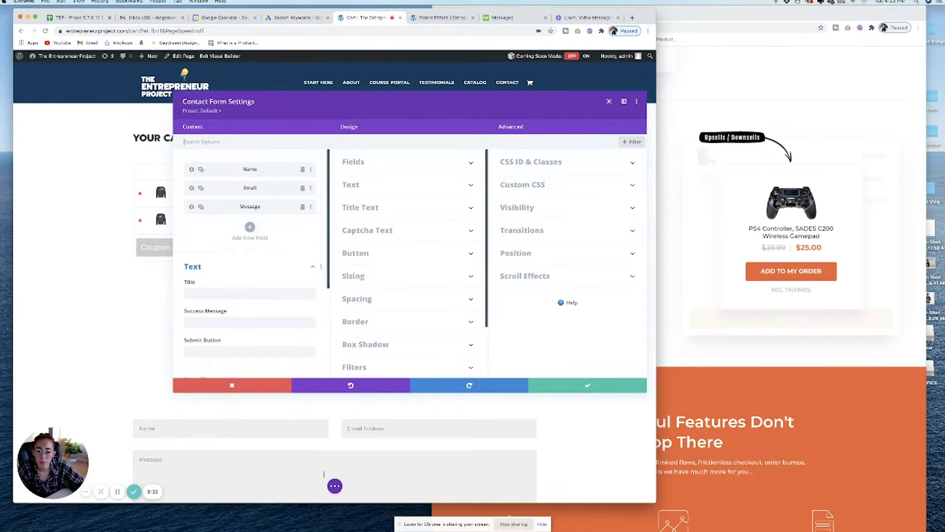
scroll(261, 308, "down", 5)
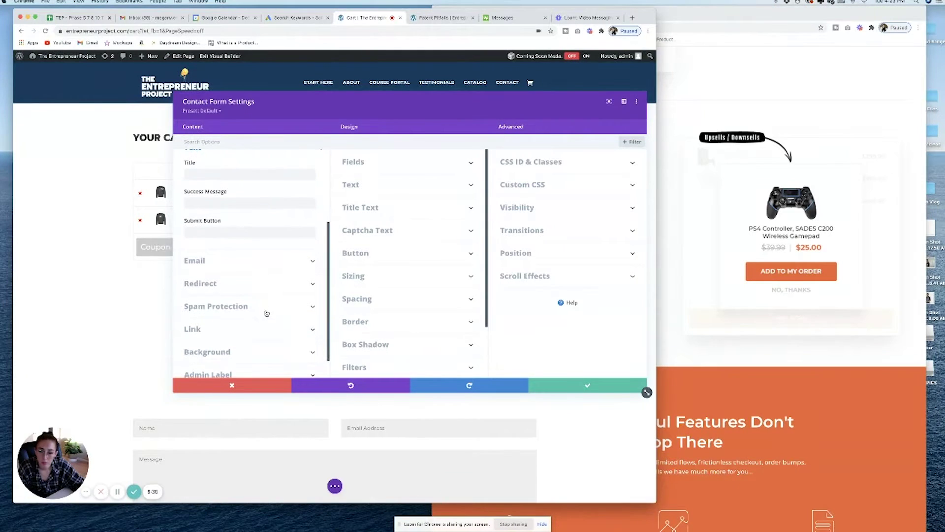
left_click(260, 301)
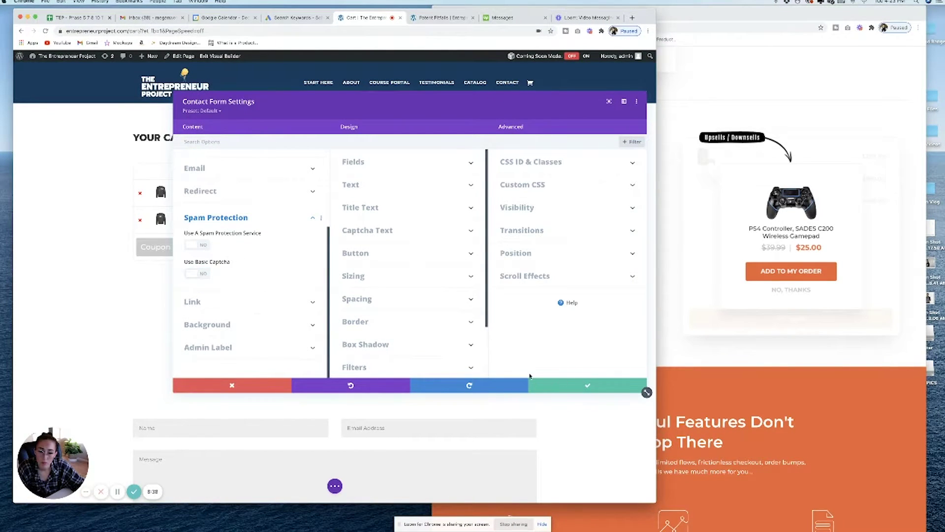
left_click(564, 385)
scroll(490, 384, "down", 5)
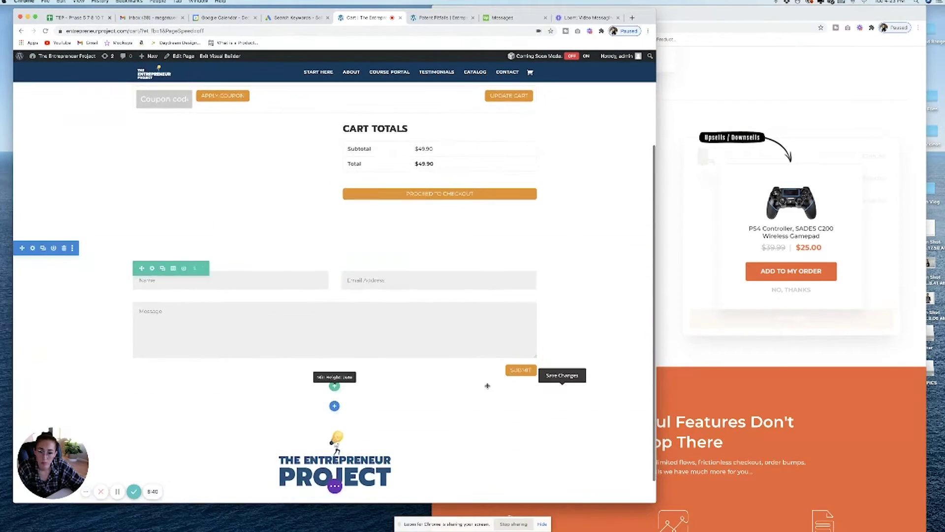
scroll(487, 385, "up", 3)
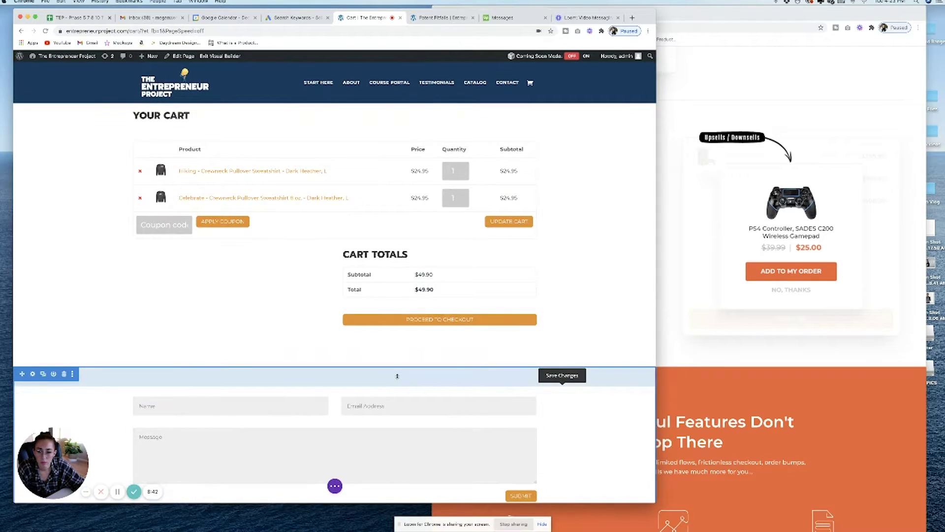
Paste a copy of the Your Cart heading above the contact form.
left_click_drag(398, 376, 307, 129)
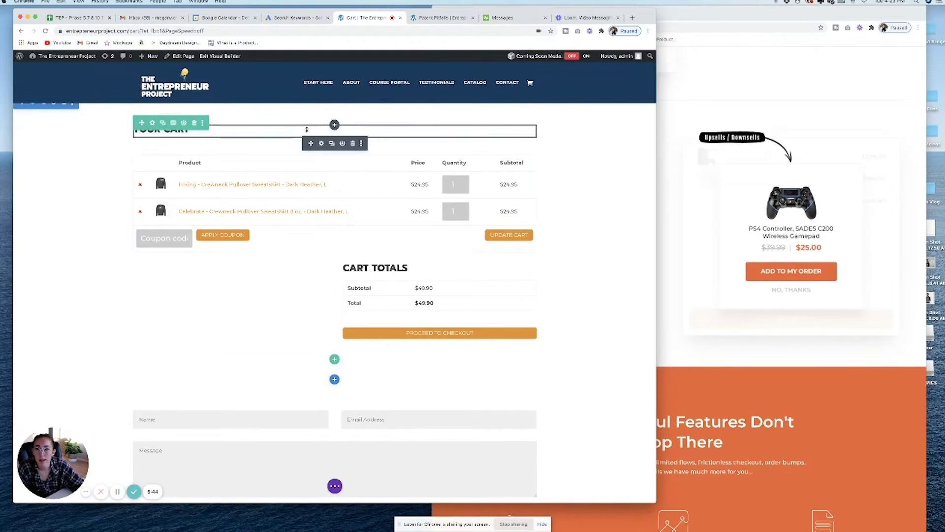
left_click(331, 143)
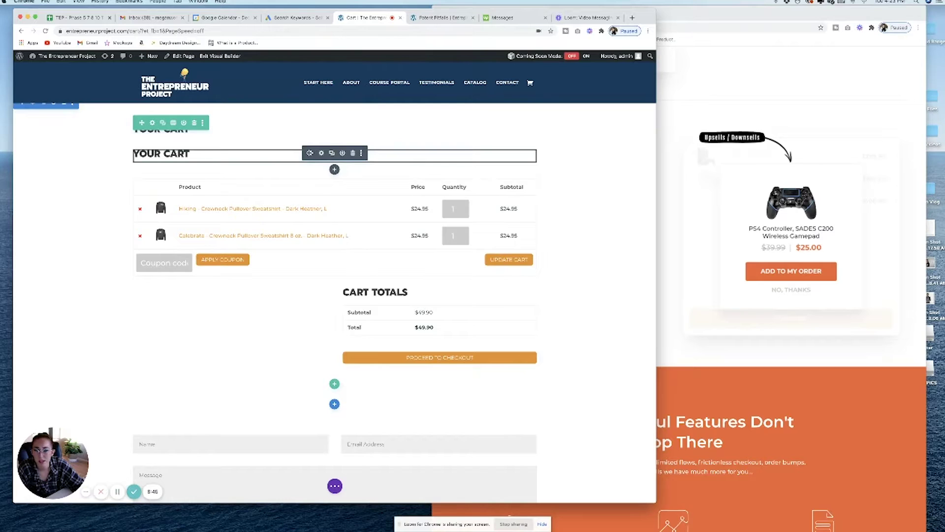
key("super+z")
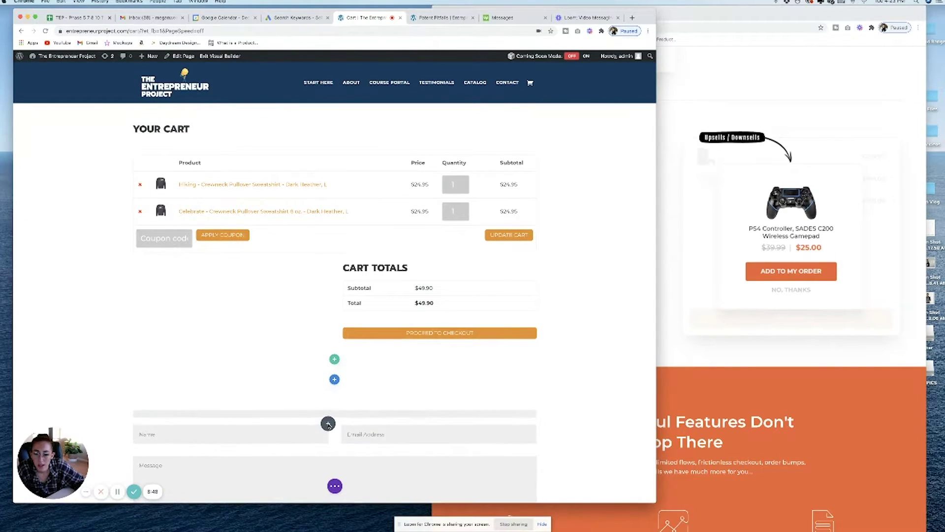
key("super+v")
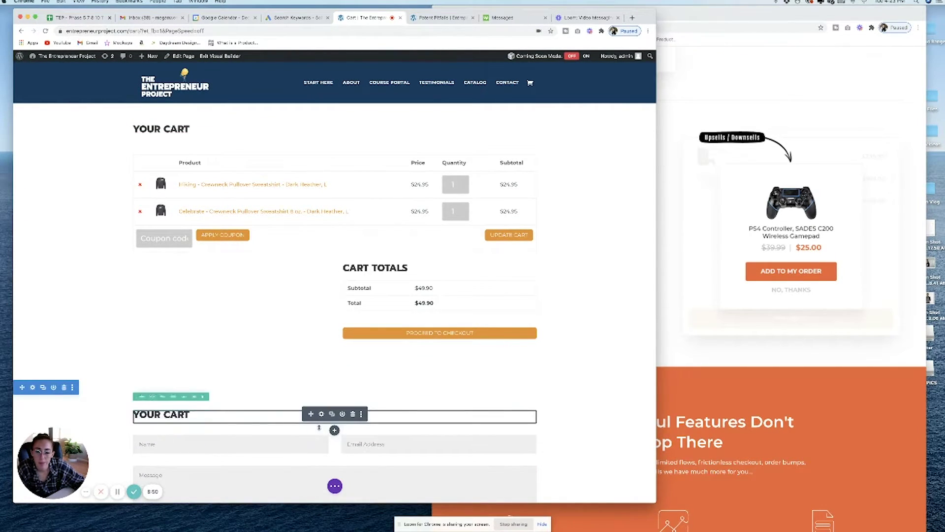
Change the copied heading's text to 'Questions? Contact us!' and apply it.
left_click(322, 413)
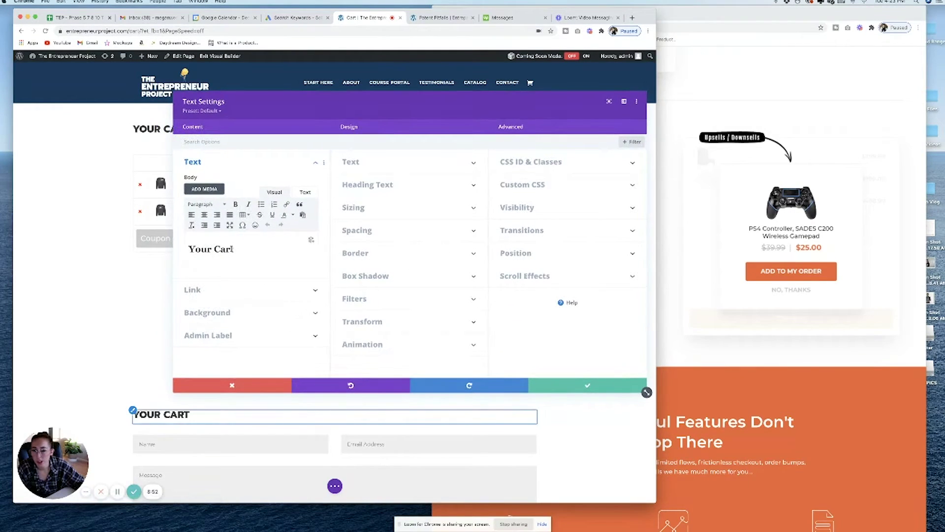
left_click_drag(232, 249, 166, 250)
type("Q")
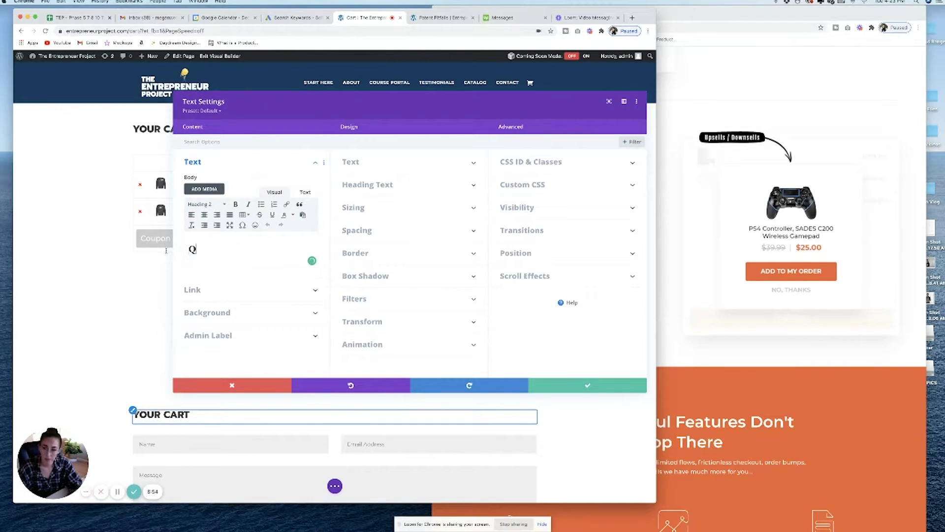
type("uestions")
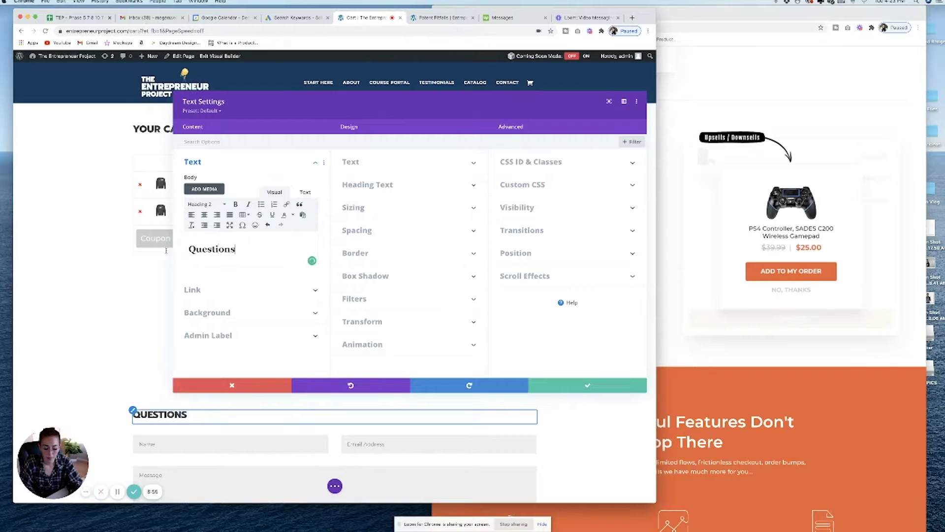
type("? Contact u")
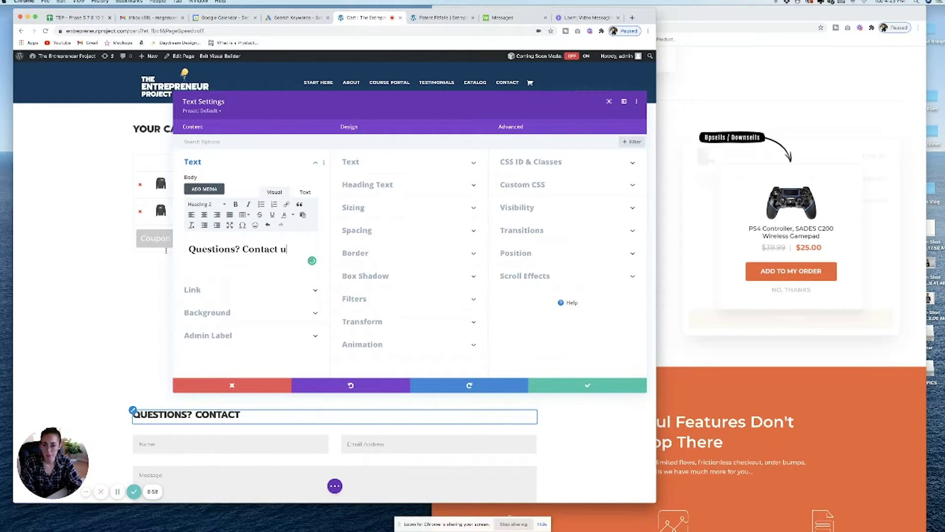
type("s!")
left_click(566, 383)
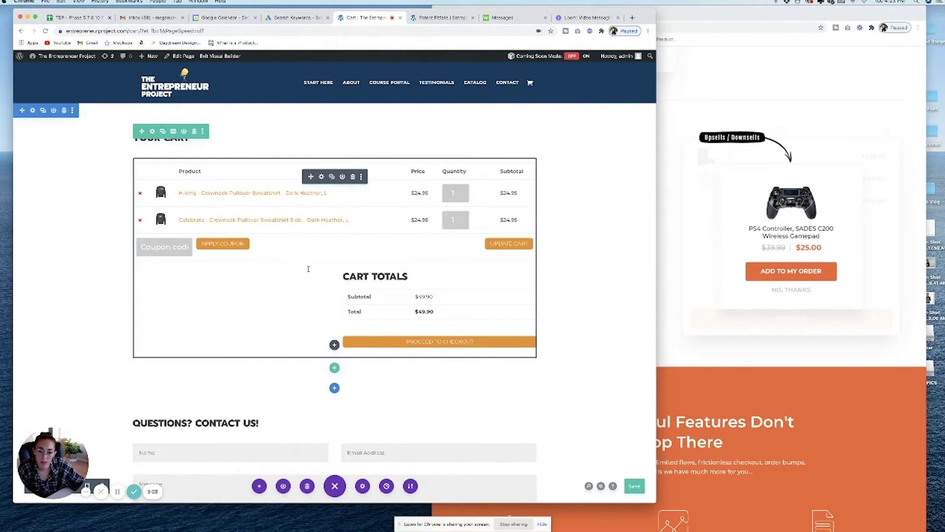
Save and exit the Visual Builder, then remove the Celebrate sweatshirt from the live cart.
scroll(308, 268, "down", 5)
scroll(342, 281, "up", 5)
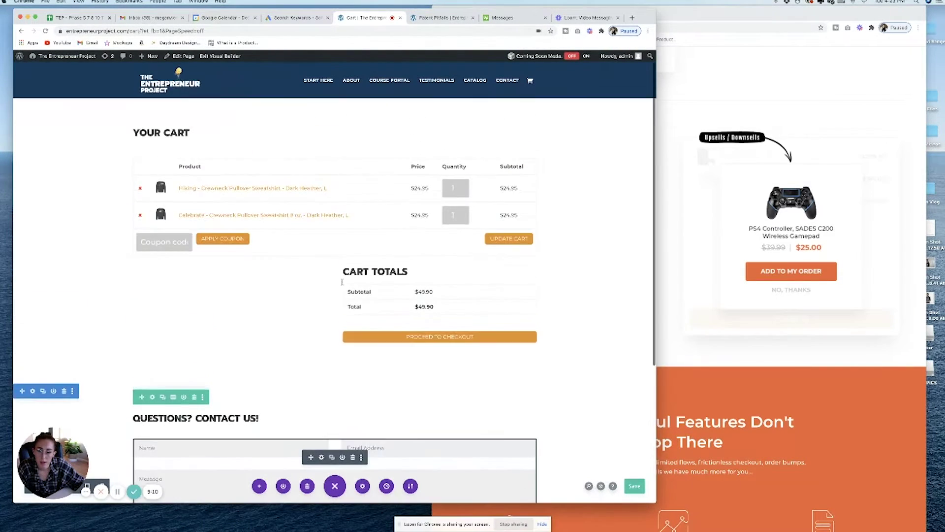
left_click(214, 56)
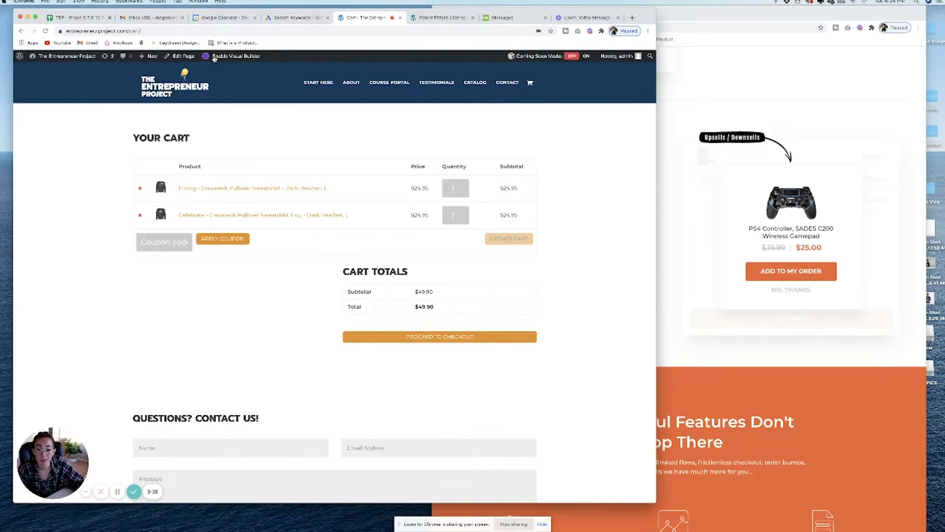
left_click(139, 215)
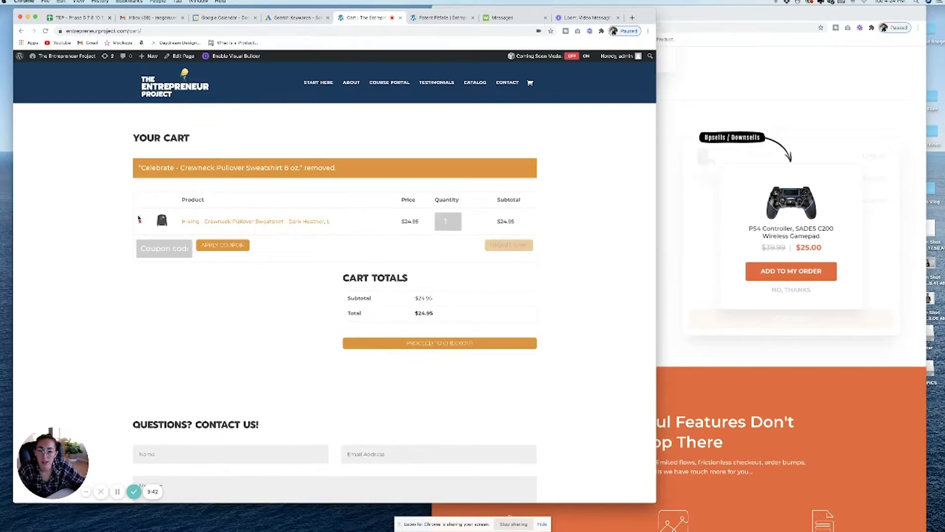
Remove the Hiking sweatshirt to empty the cart, then return to the shop catalog.
scroll(140, 219, "down", 2)
scroll(148, 214, "up", 2)
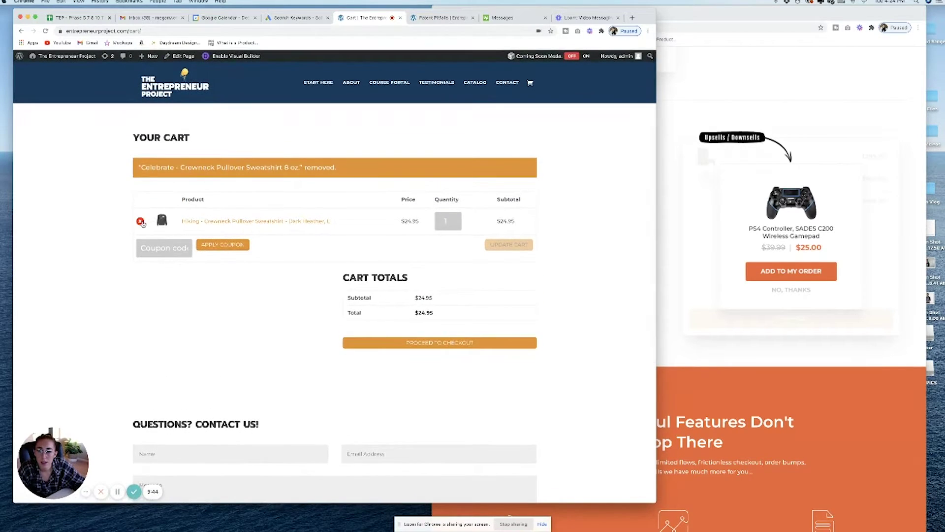
left_click(140, 222)
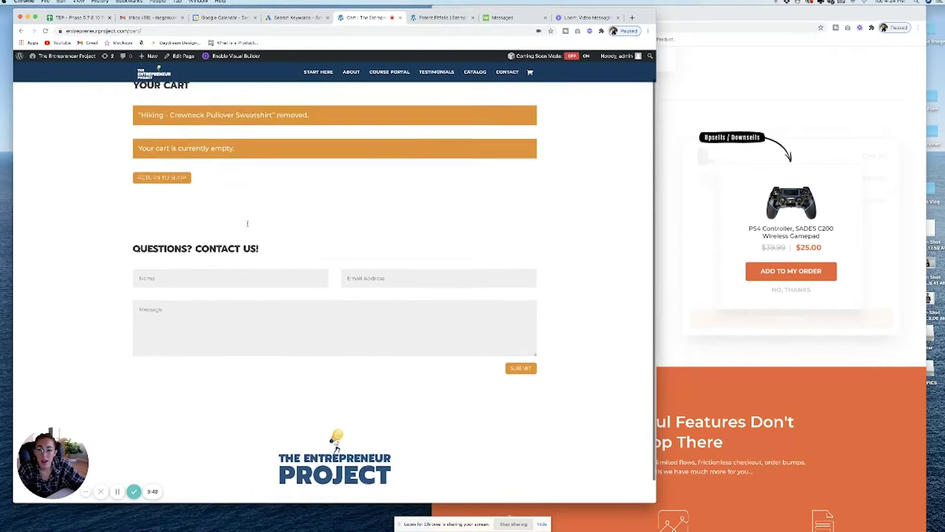
scroll(246, 224, "up", 2)
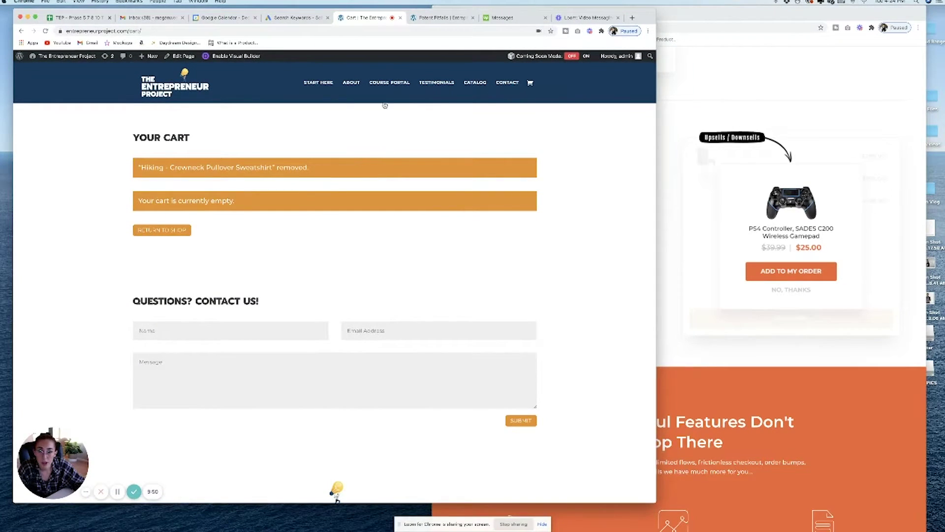
left_click(181, 230)
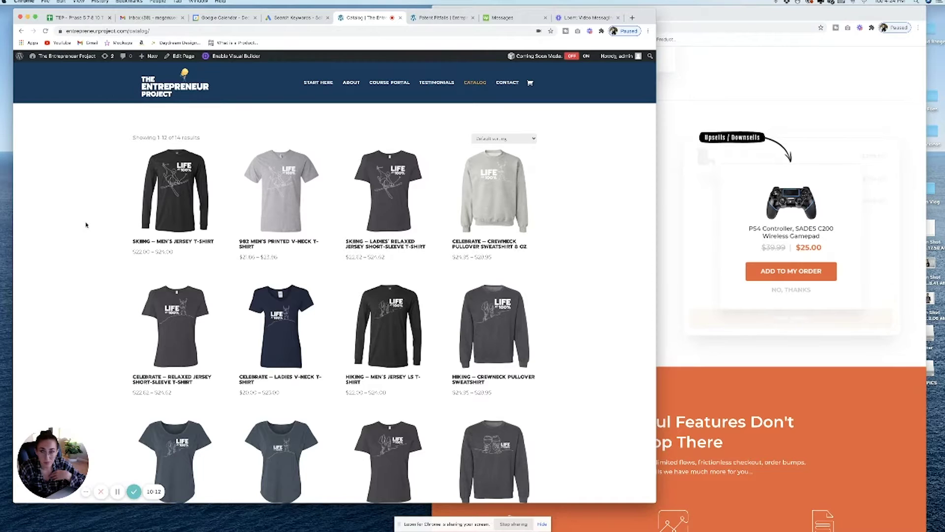
left_click(207, 57)
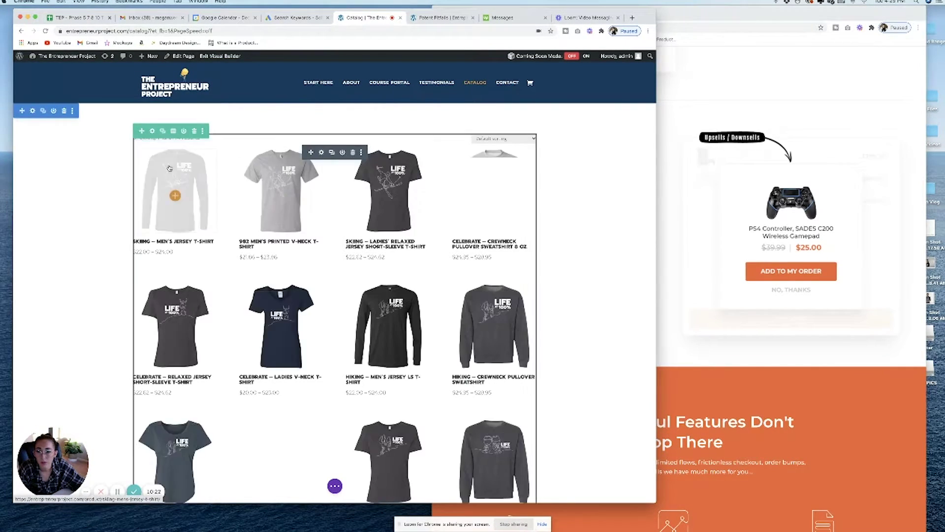
left_click(320, 152)
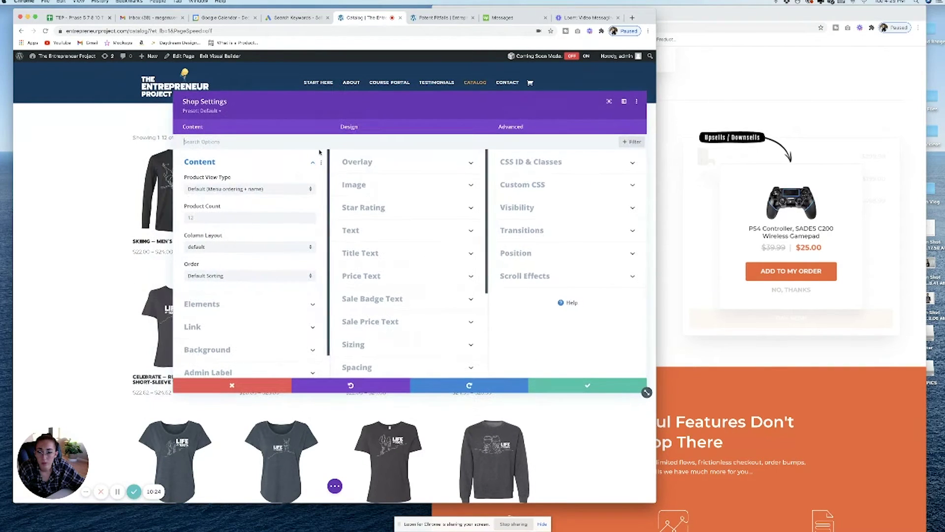
left_click(570, 385)
left_click(238, 58)
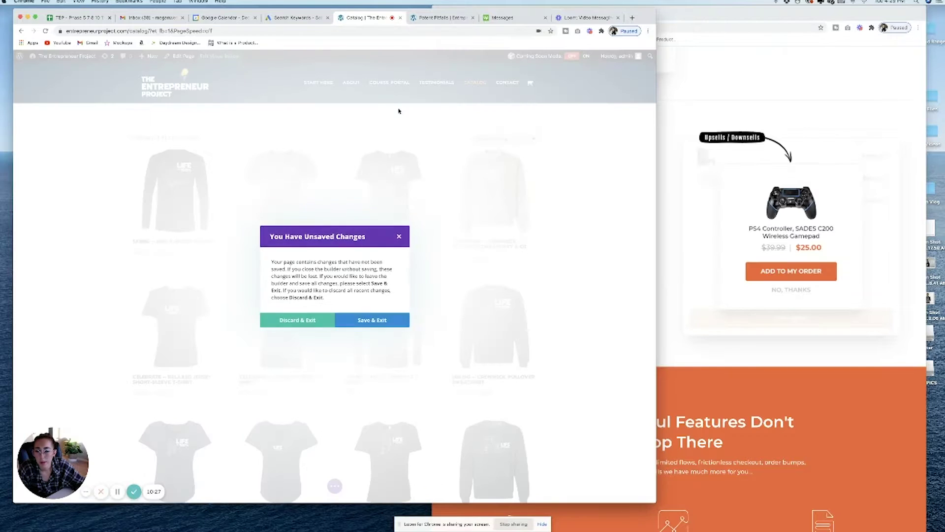
left_click(370, 320)
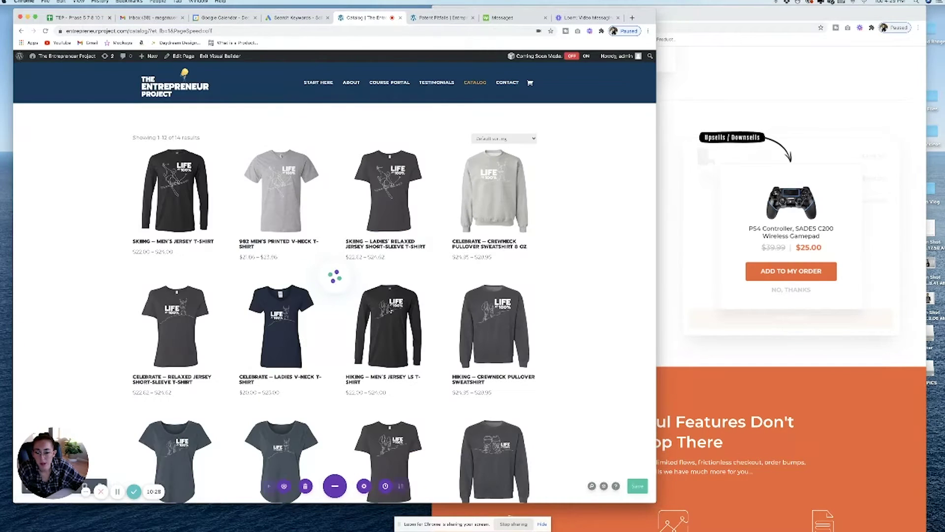
left_click(495, 196)
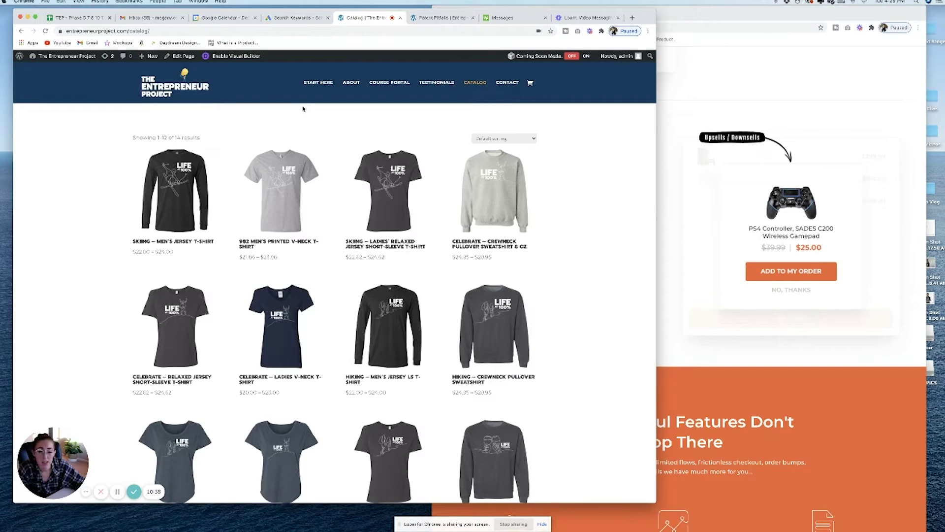
scroll(303, 108, "down", 3)
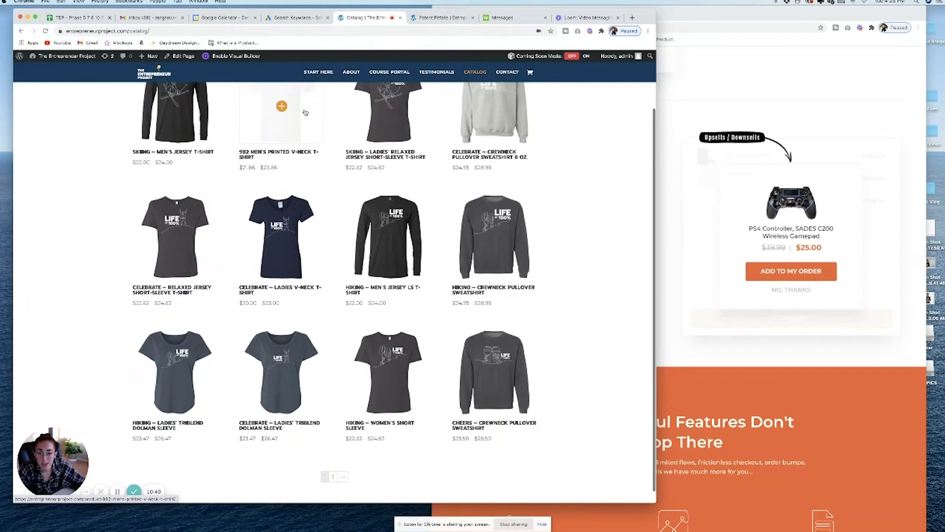
scroll(305, 113, "up", 3)
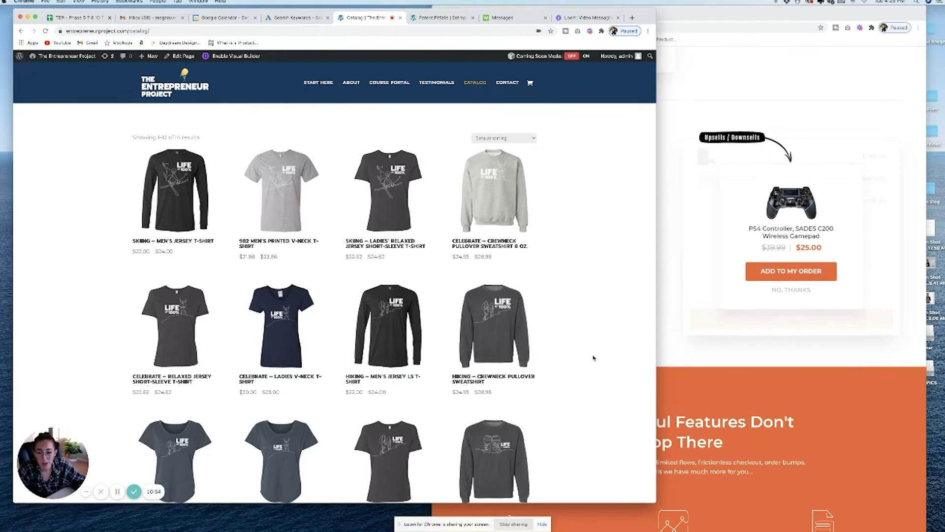
left_click(632, 18)
Go to the CustomCat website and sign in to the account.
type("custom")
key("Return")
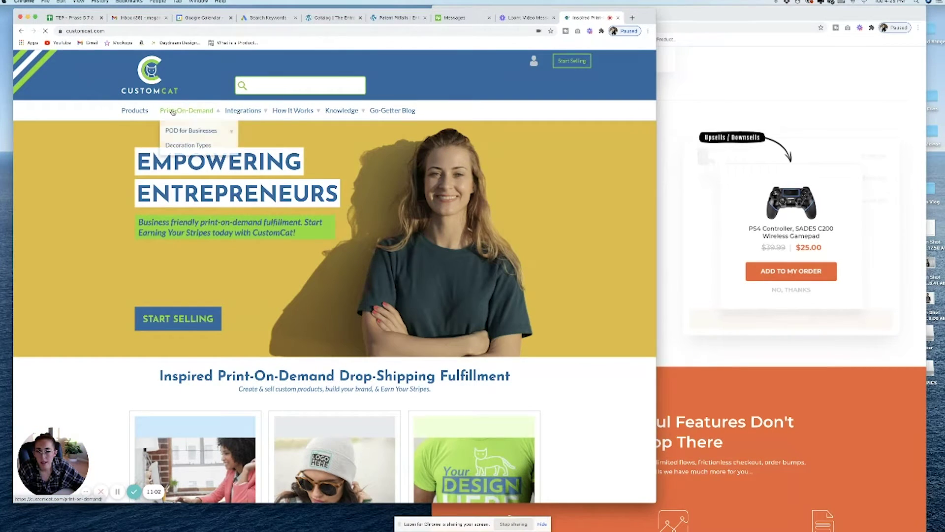
left_click(533, 63)
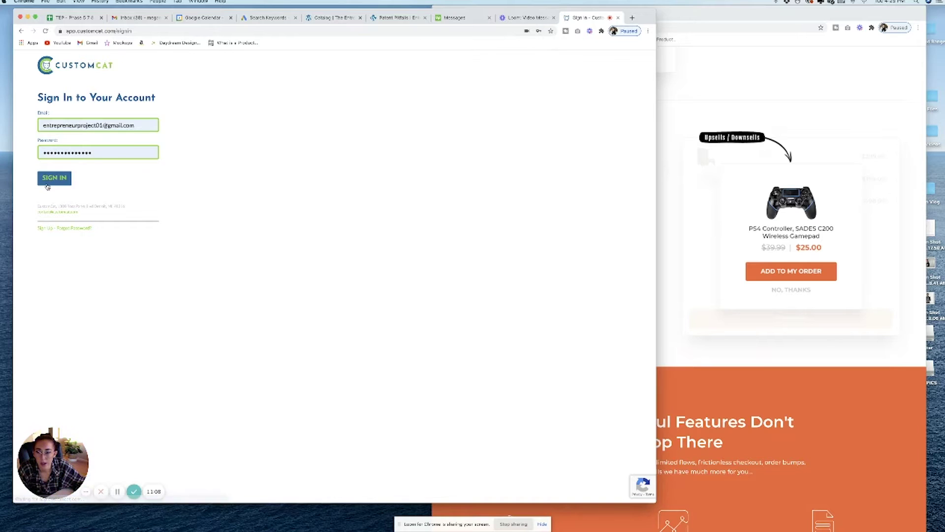
left_click(48, 185)
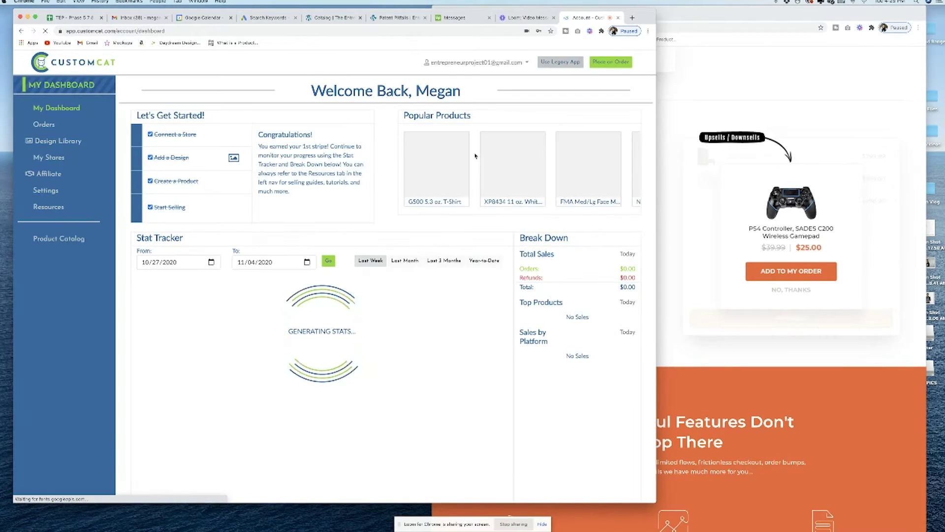
Review My Stores and the Design Library, then switch back to the Catalog tab.
left_click(57, 160)
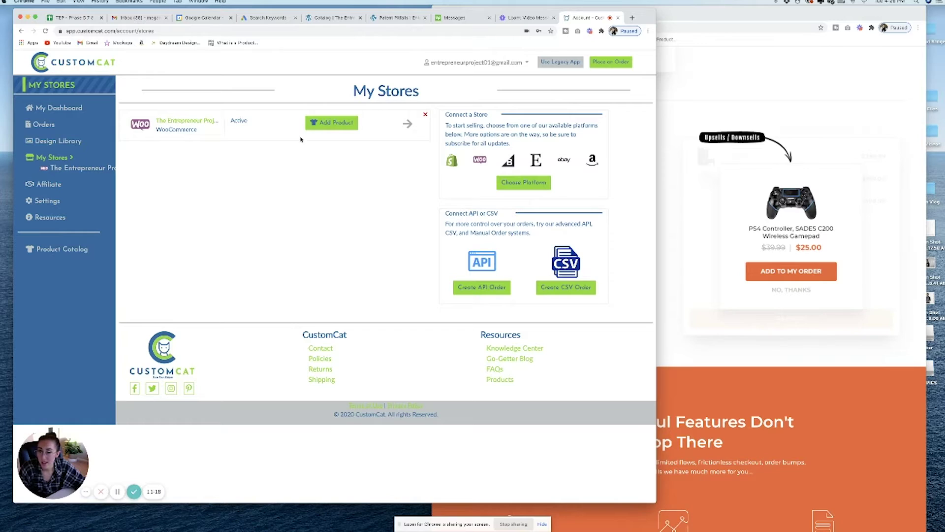
left_click(58, 141)
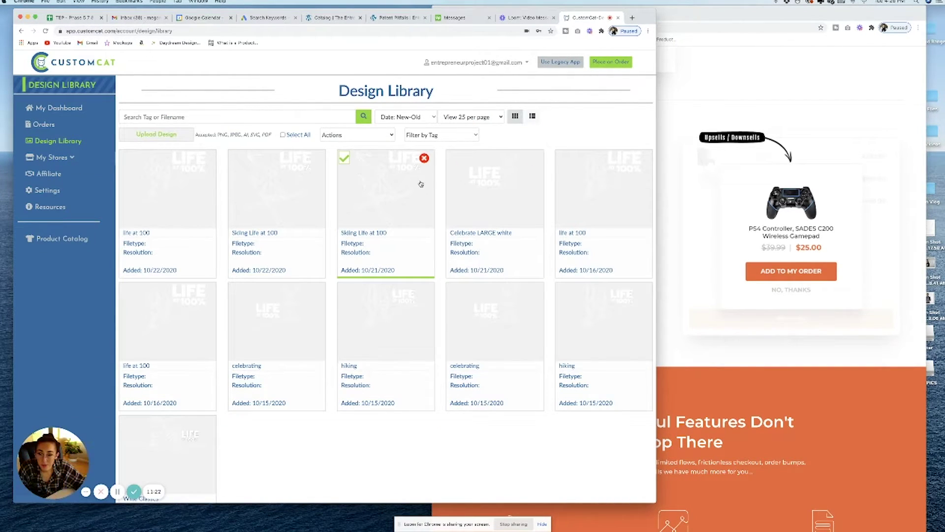
scroll(422, 185, "down", 2)
scroll(345, 177, "up", 2)
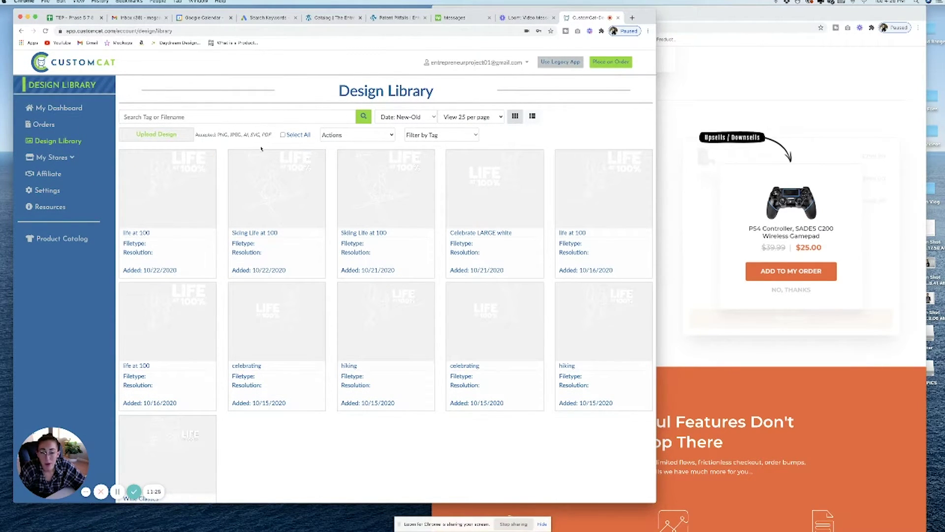
left_click(331, 17)
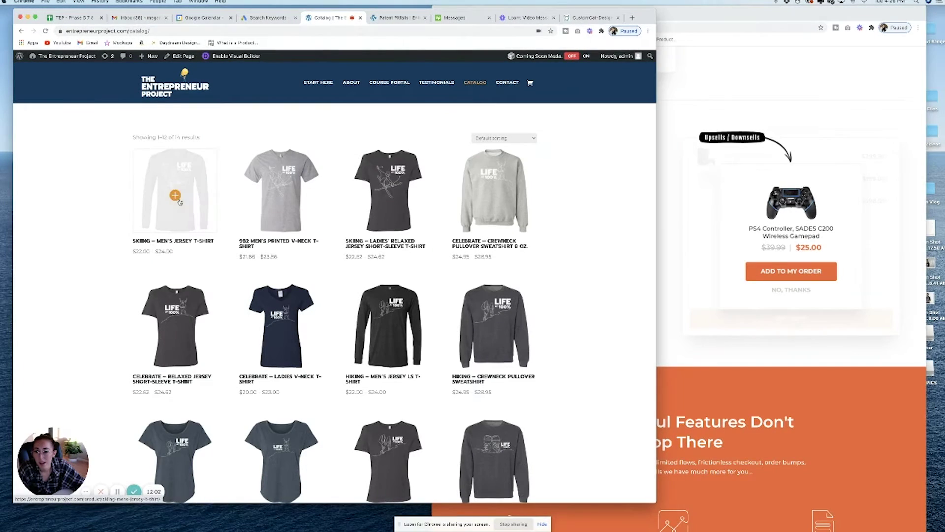
Add the Skiing Men's Jersey T-Shirt in Dark Grey Heather, size L, to the cart.
left_click(175, 197)
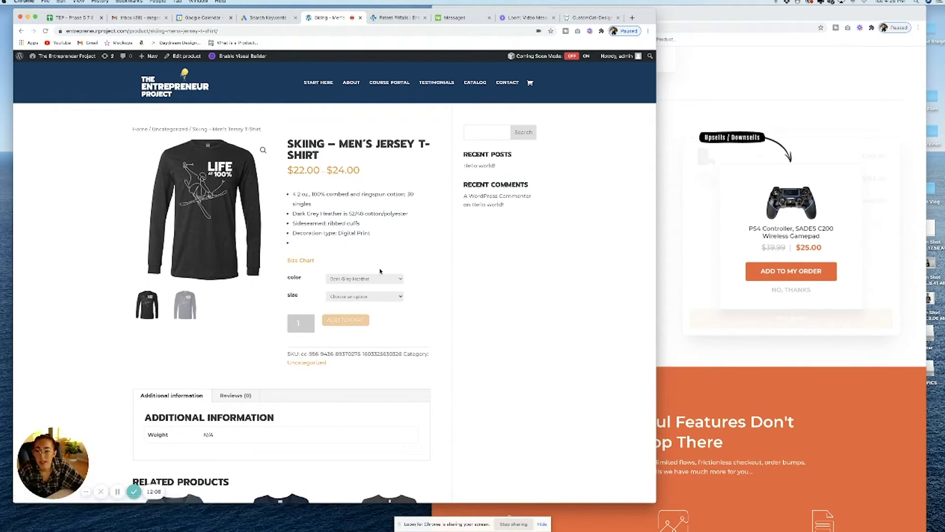
left_click(374, 279)
left_click(427, 316)
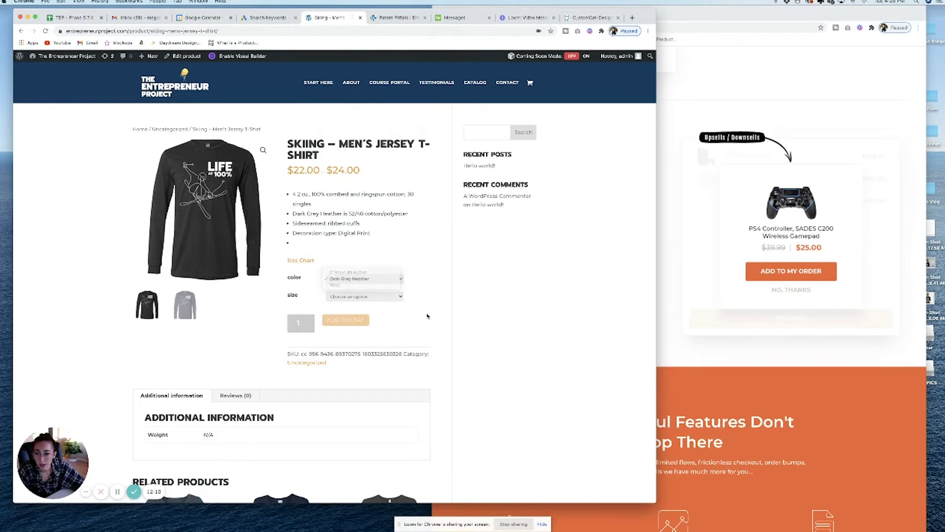
left_click(364, 296)
left_click(366, 318)
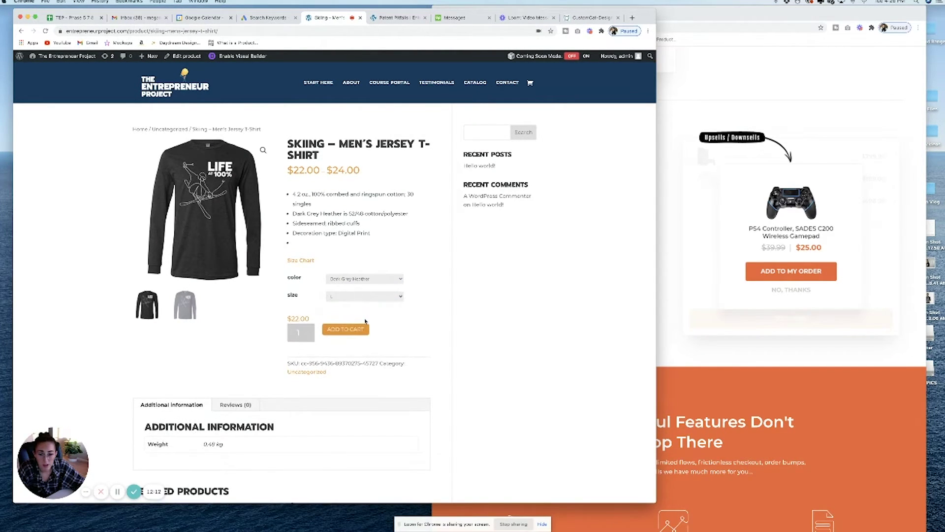
left_click(345, 329)
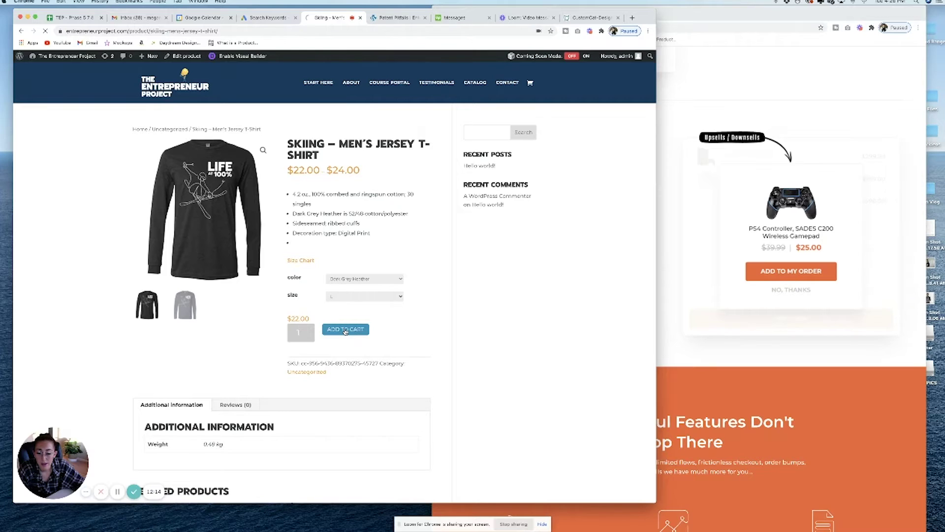
View the cart showing the $22.00 shirt, then go to the Course Portal page.
scroll(346, 331, "down", 6)
scroll(344, 331, "up", 6)
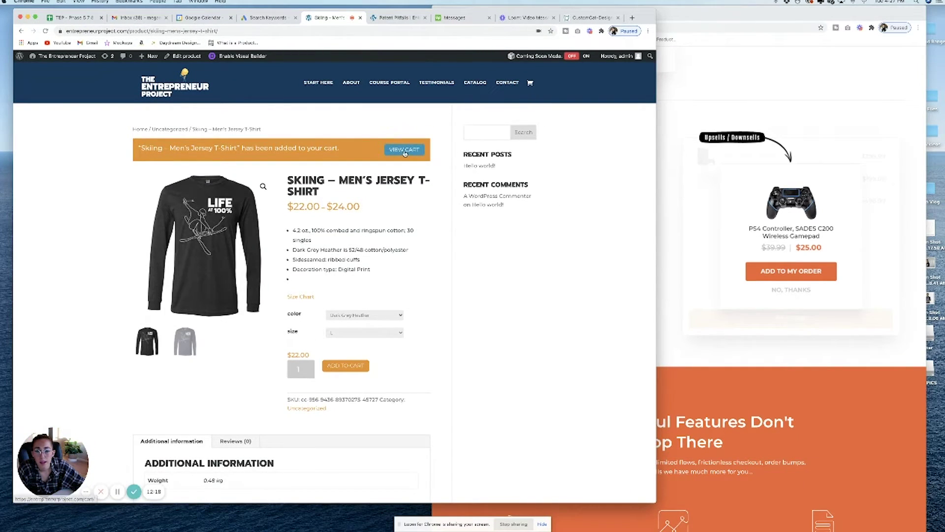
left_click(404, 149)
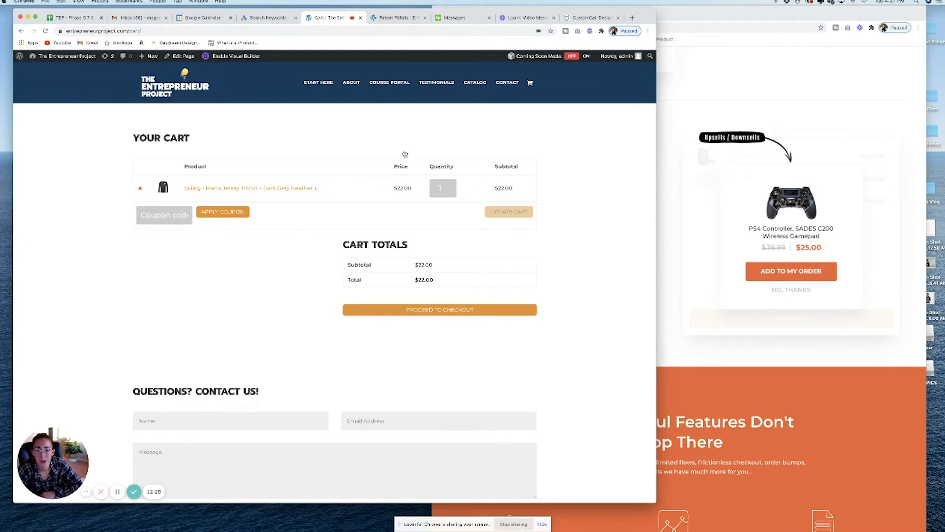
left_click(381, 89)
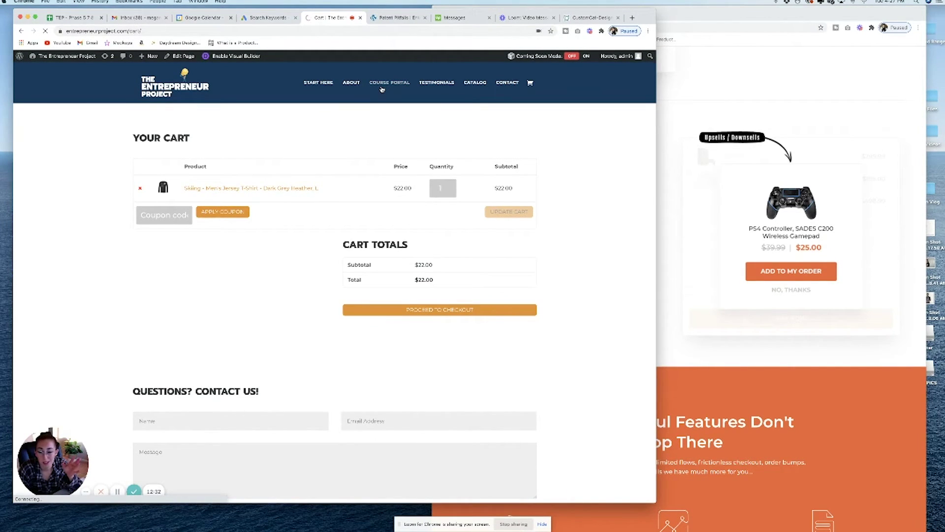
scroll(469, 213, "down", 10)
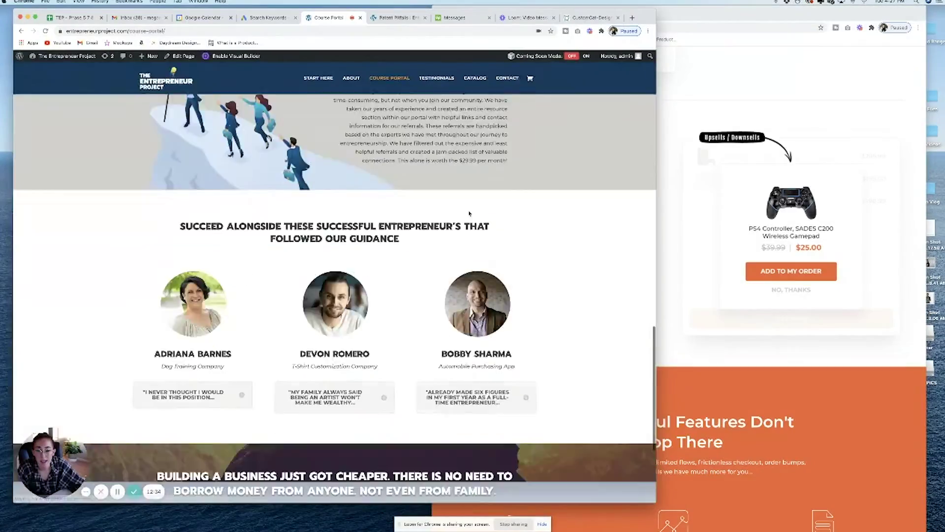
scroll(469, 213, "down", 4)
scroll(469, 213, "up", 20)
scroll(469, 213, "down", 7)
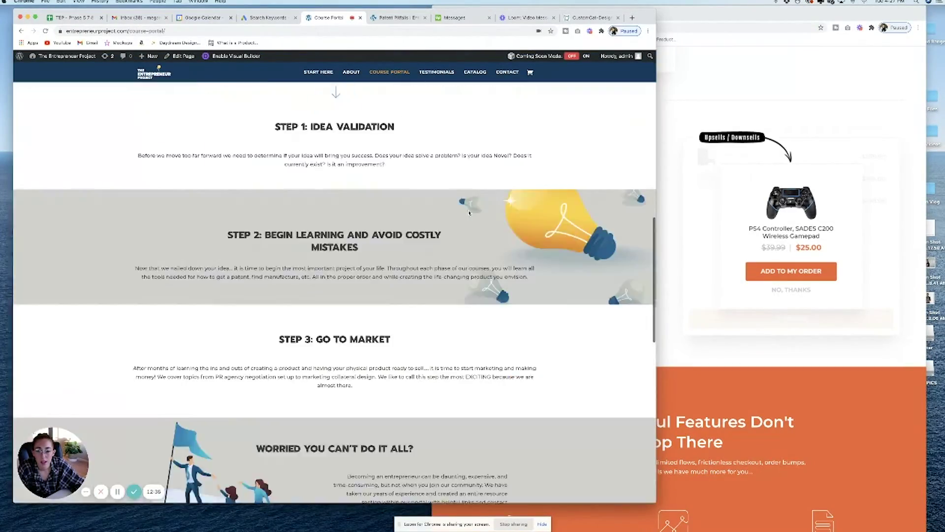
scroll(469, 213, "down", 5)
scroll(469, 214, "up", 20)
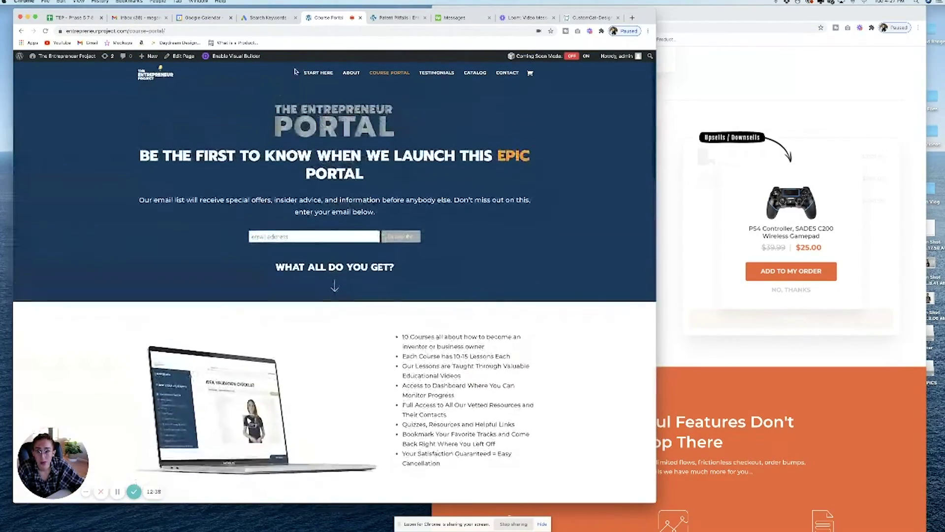
left_click(314, 83)
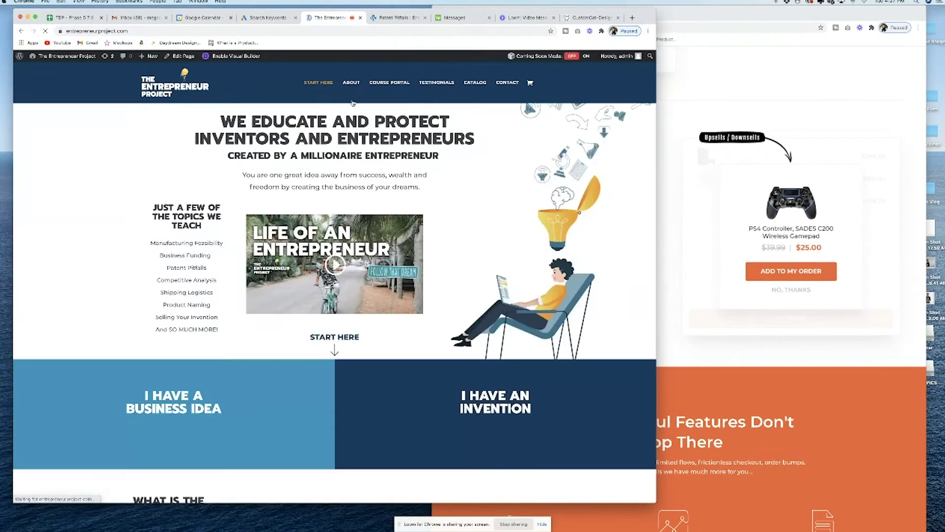
scroll(379, 146, "down", 15)
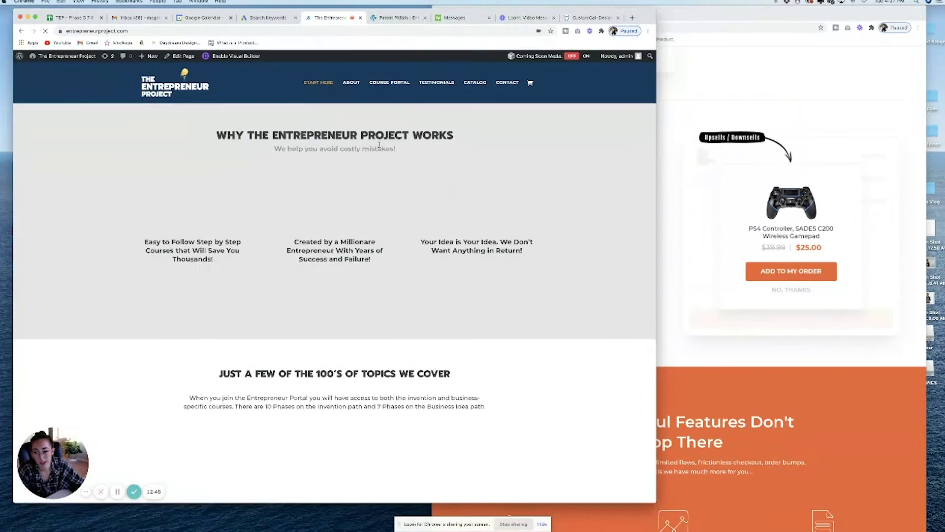
scroll(379, 145, "up", 4)
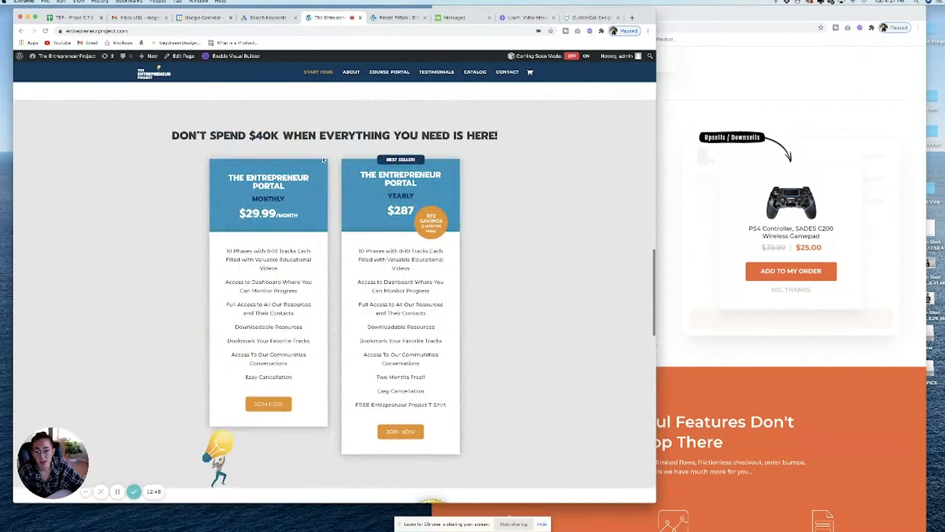
scroll(322, 161, "down", 2)
scroll(271, 155, "up", 1)
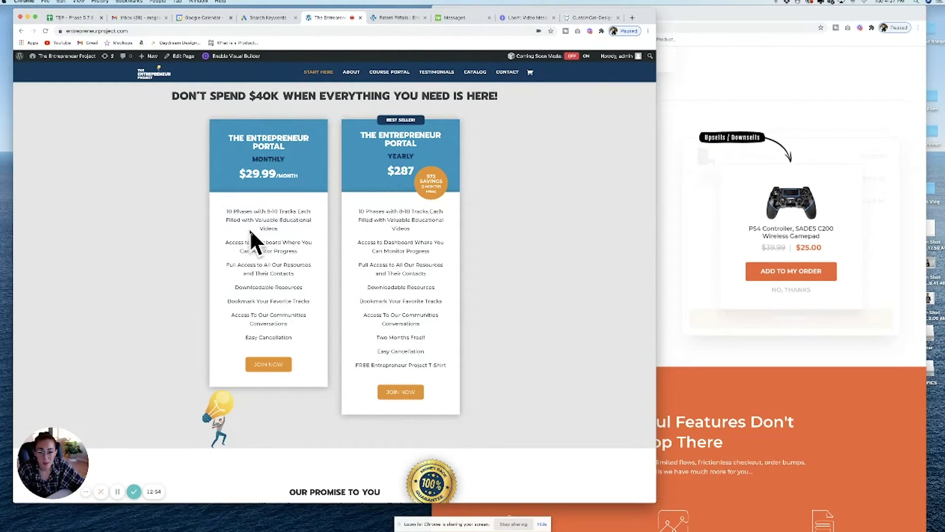
scroll(549, 95, "down", 1)
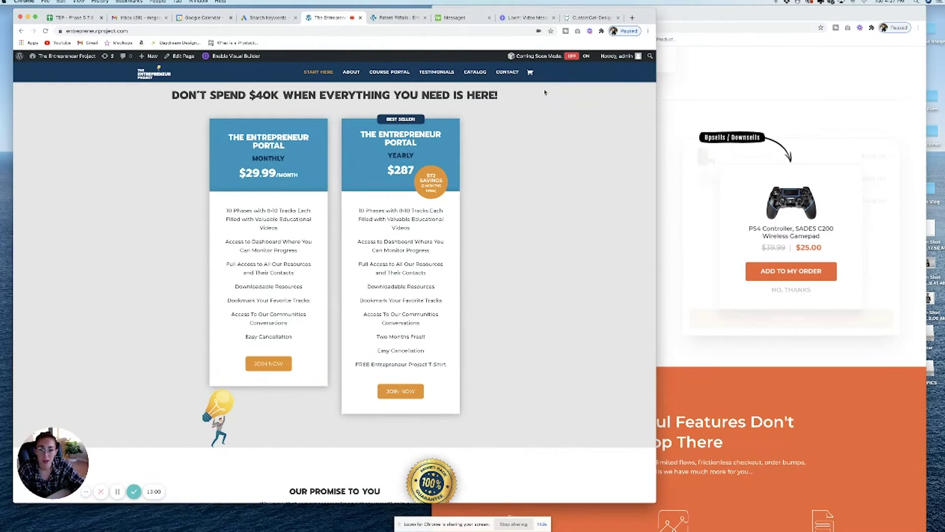
left_click(530, 73)
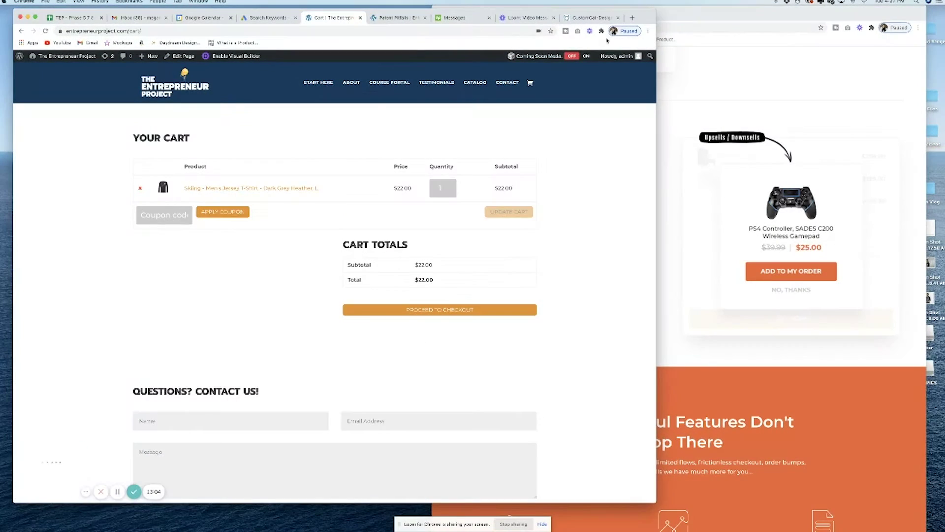
Search Google for 'woocommerce sub' in a new tab and open the WooCommerce Subscriptions page.
left_click(632, 18)
type("woocom")
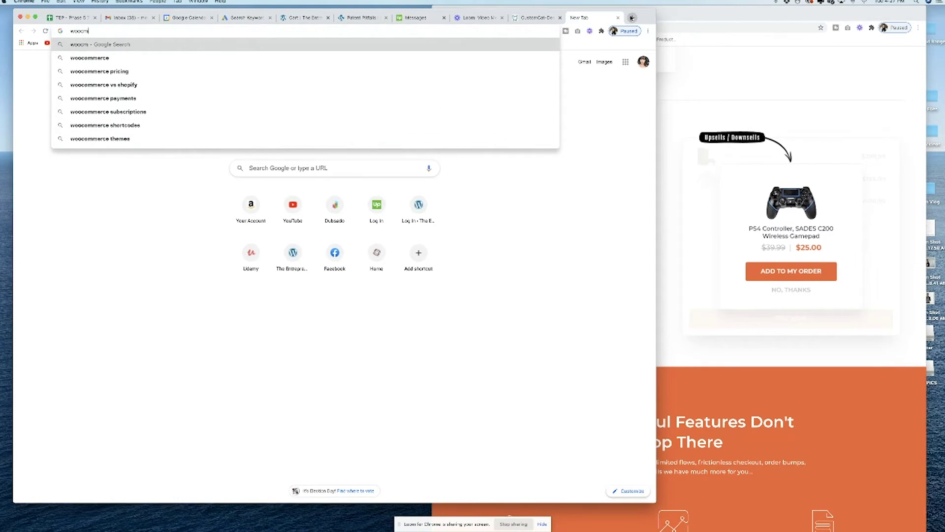
type("merce")
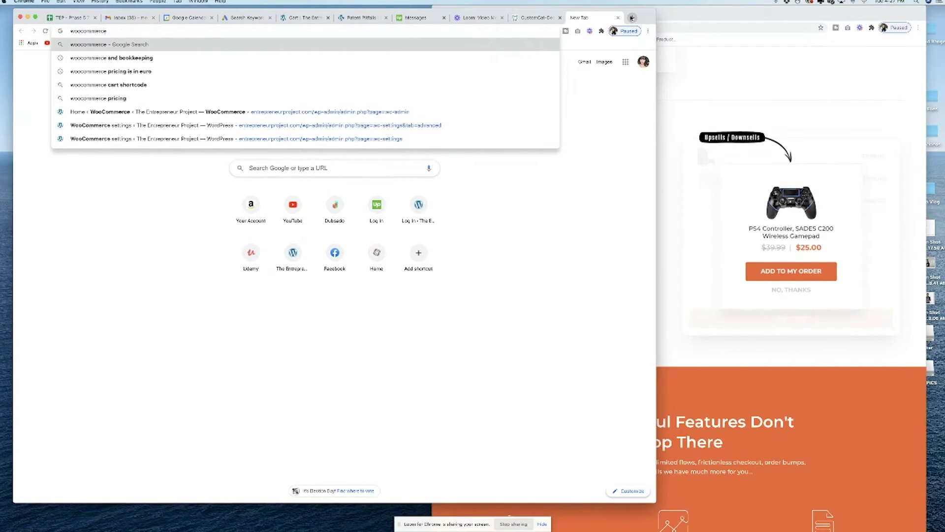
type(" sub")
key("Return")
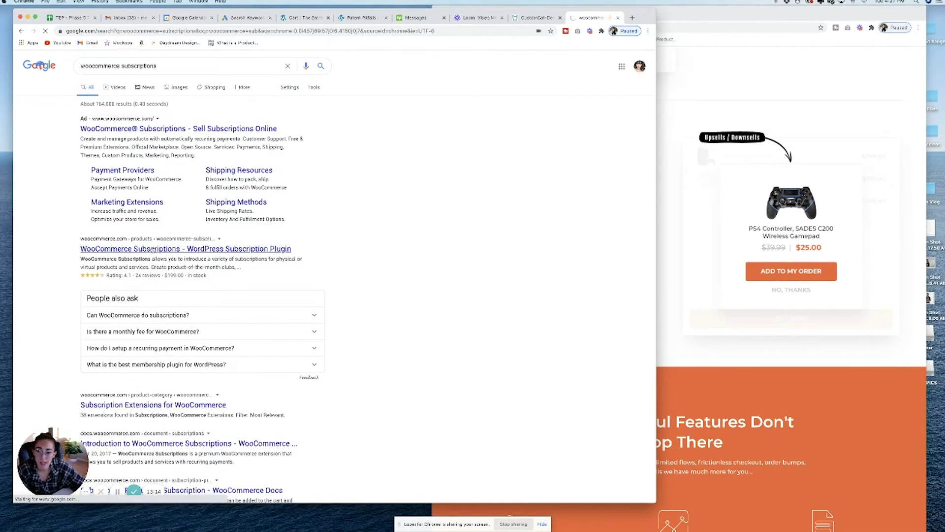
left_click(153, 249)
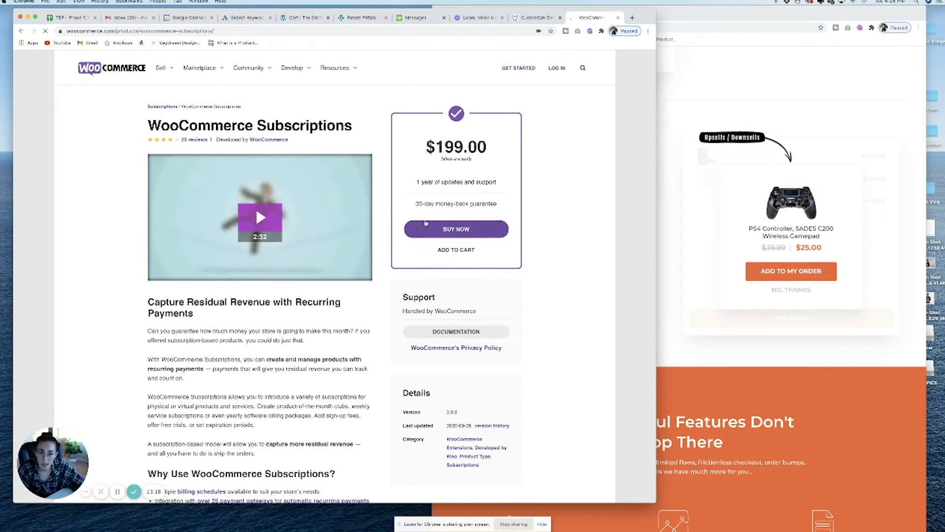
Browse the $199.00 Subscriptions extension page and dismiss the newsletter popup.
scroll(397, 215, "down", 5)
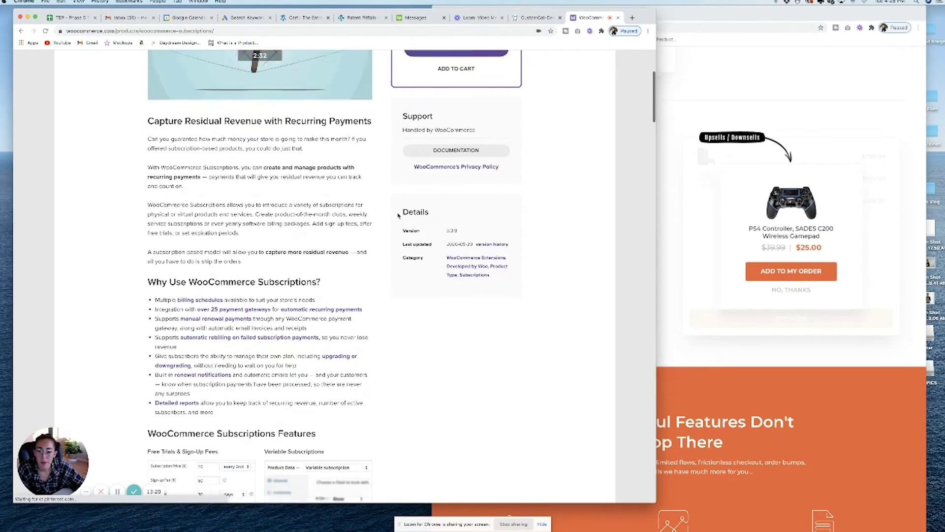
scroll(398, 215, "up", 3)
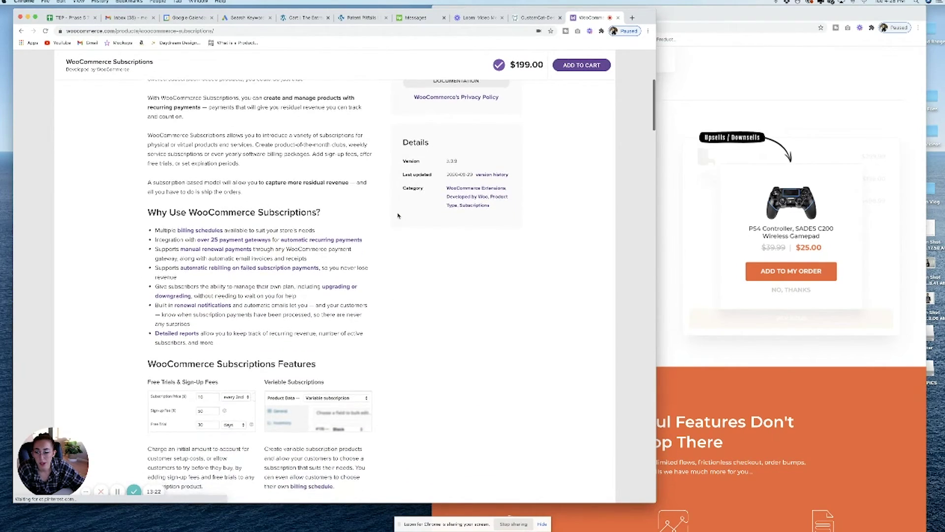
scroll(398, 215, "up", 1)
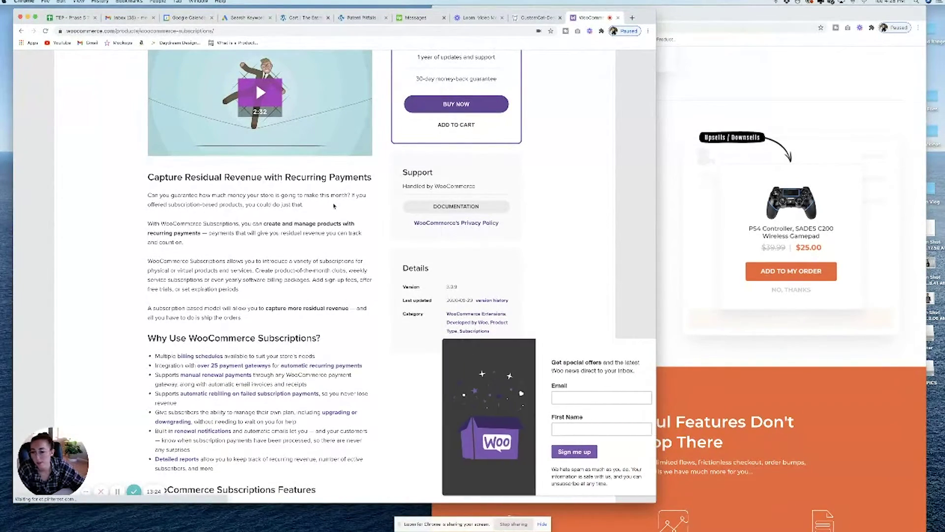
scroll(334, 206, "down", 4)
scroll(334, 206, "up", 1)
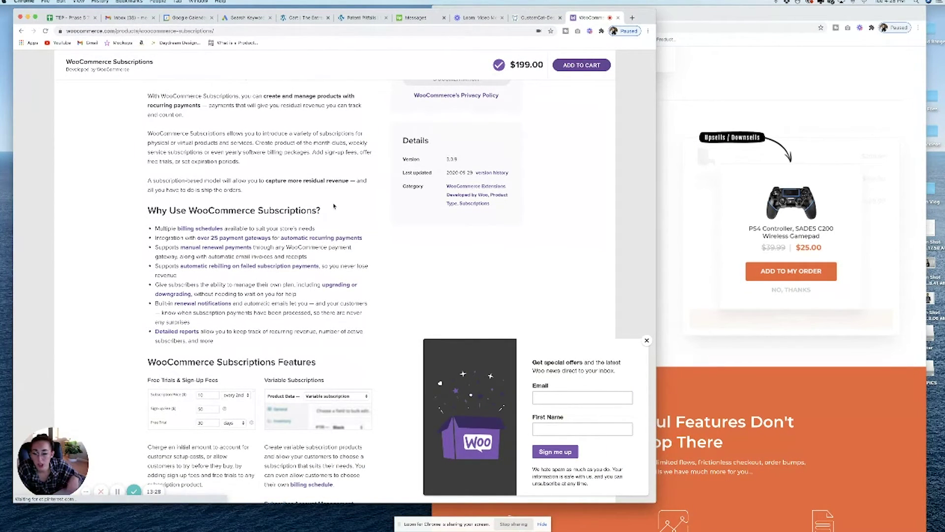
scroll(333, 206, "down", 10)
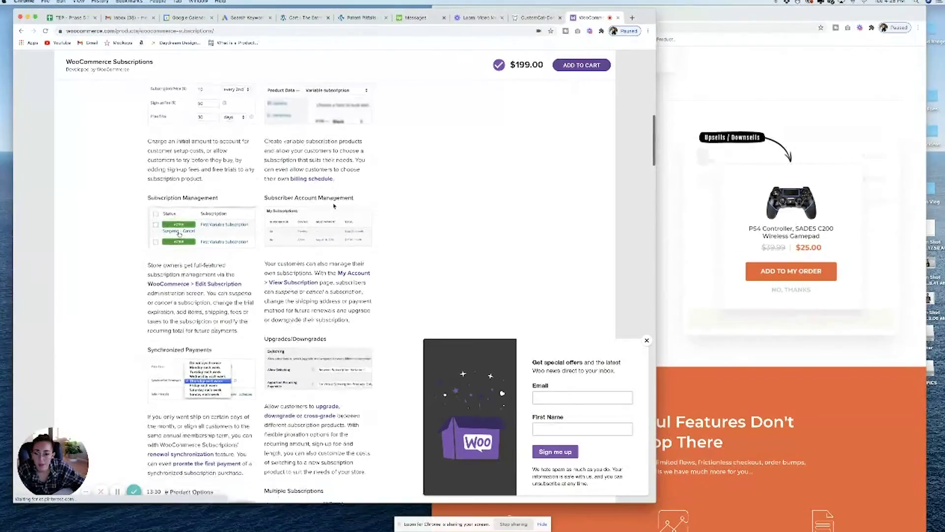
scroll(334, 206, "up", 14)
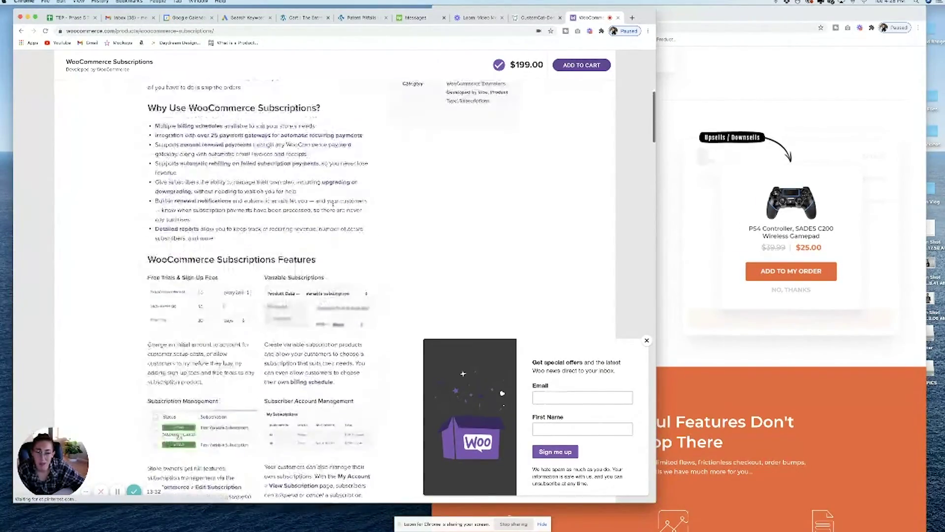
scroll(343, 206, "up", 2)
left_click(645, 339)
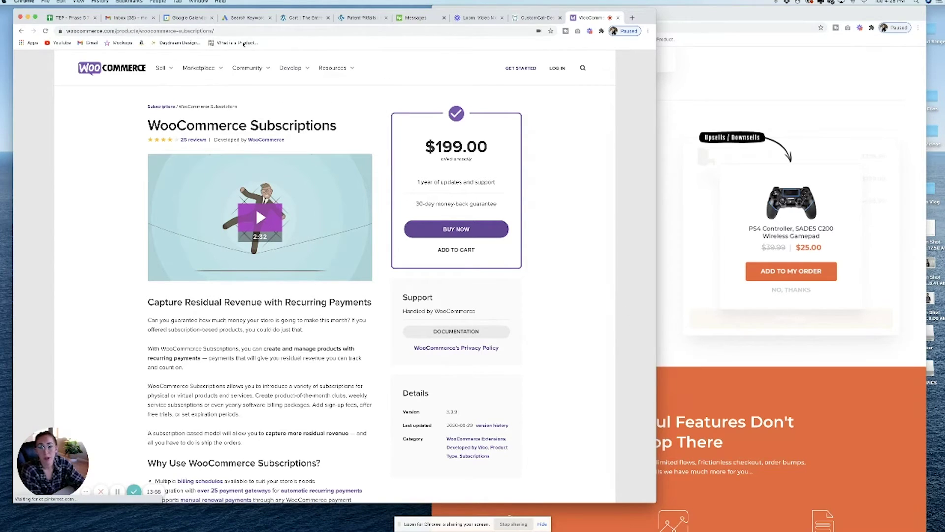
Reload the cart and update the T-shirt quantity to 2 so the total reads $44.00.
left_click(295, 17)
scroll(401, 107, "down", 5)
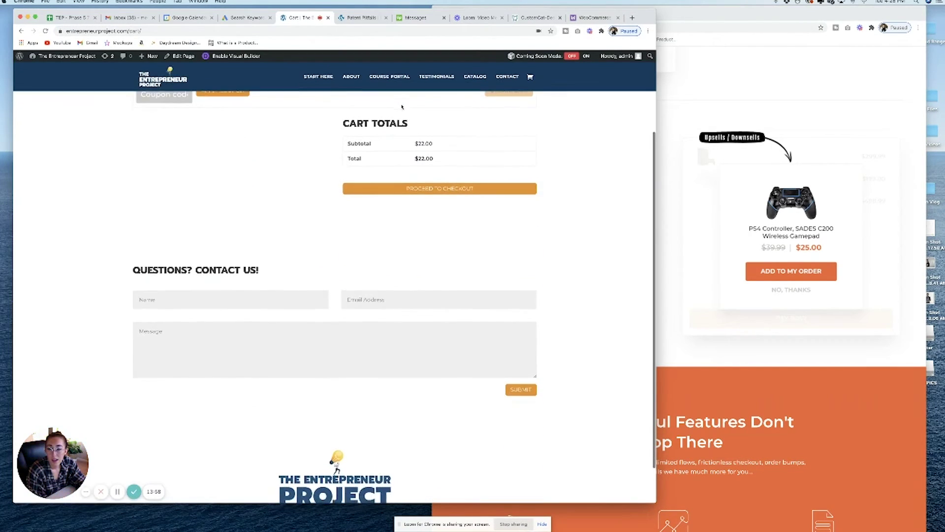
key("super+r")
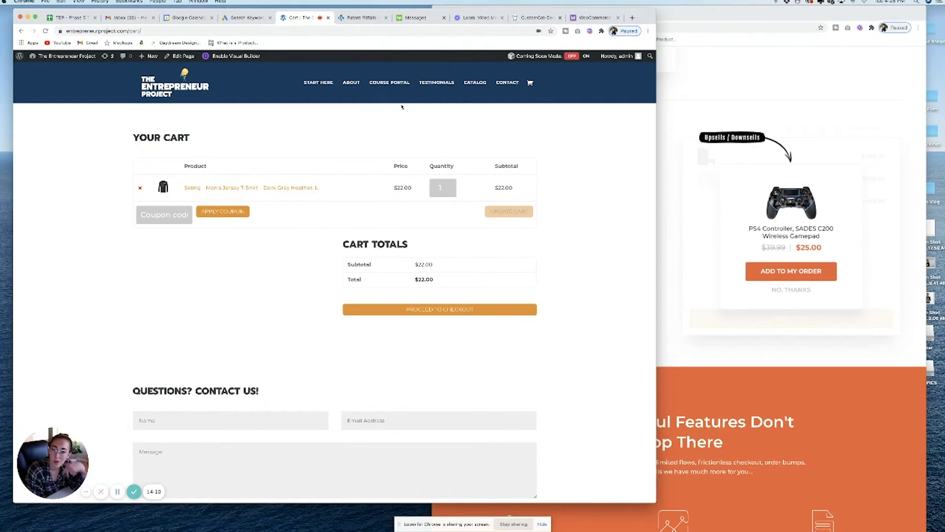
left_click(453, 185)
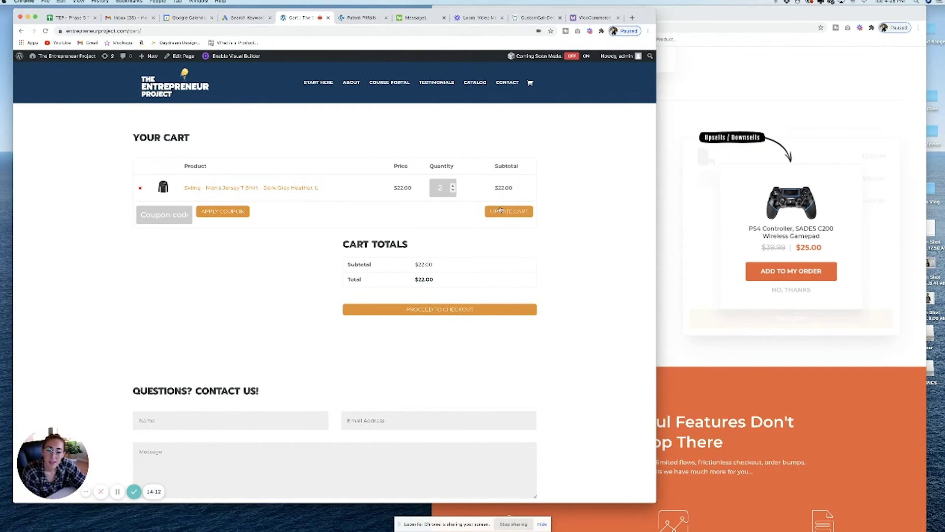
left_click(482, 211)
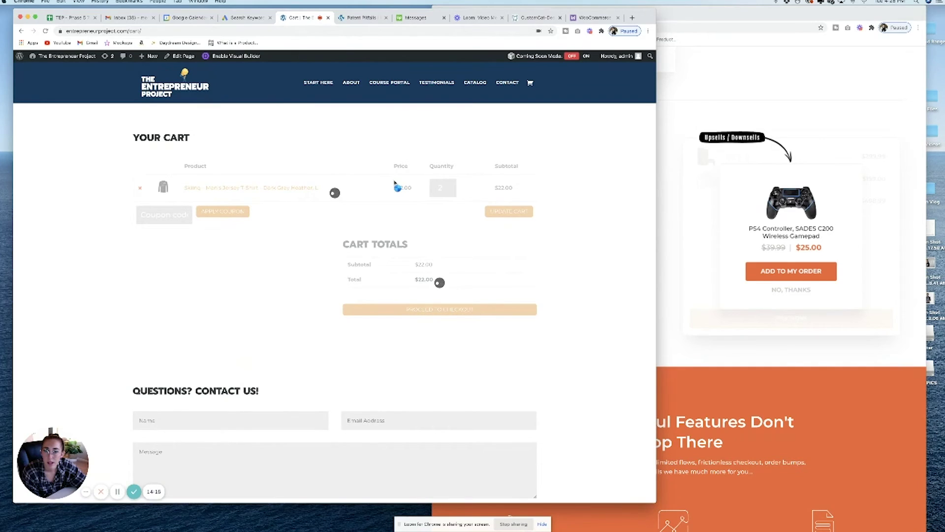
Open the WordPress admin Dashboard from the admin bar site menu.
scroll(393, 180, "down", 3)
mouse_move(49, 56)
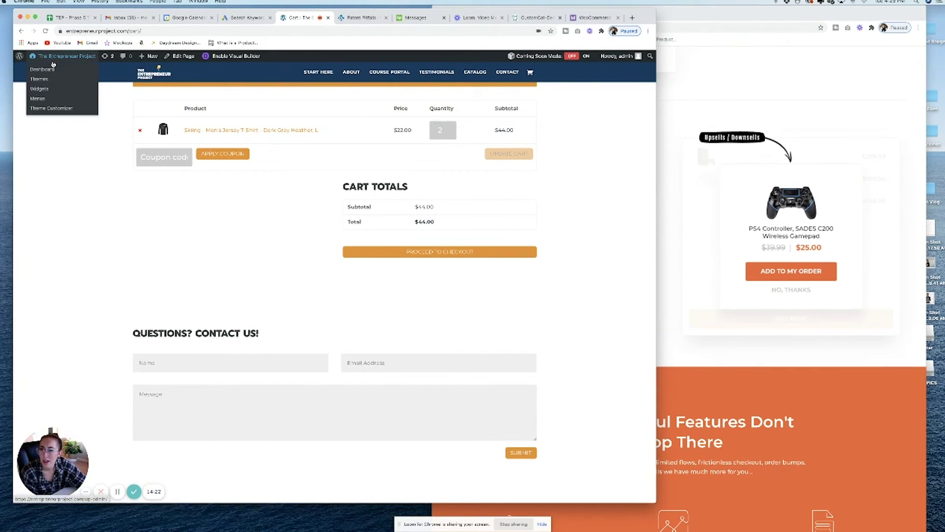
left_click(58, 69)
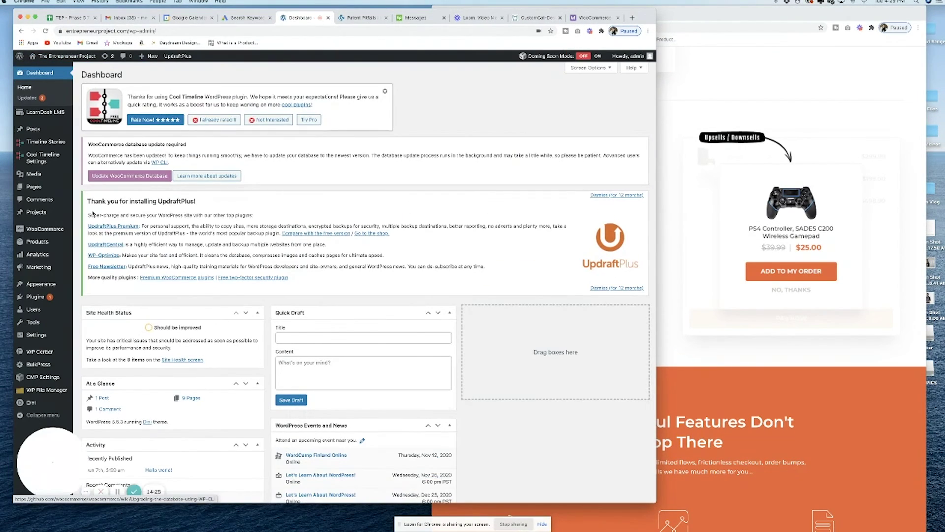
mouse_move(63, 229)
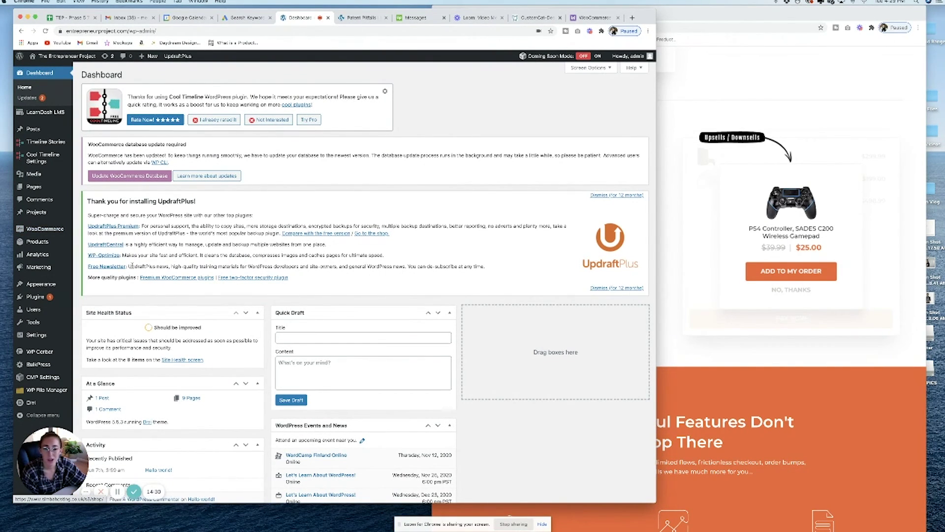
scroll(132, 266, "down", 4)
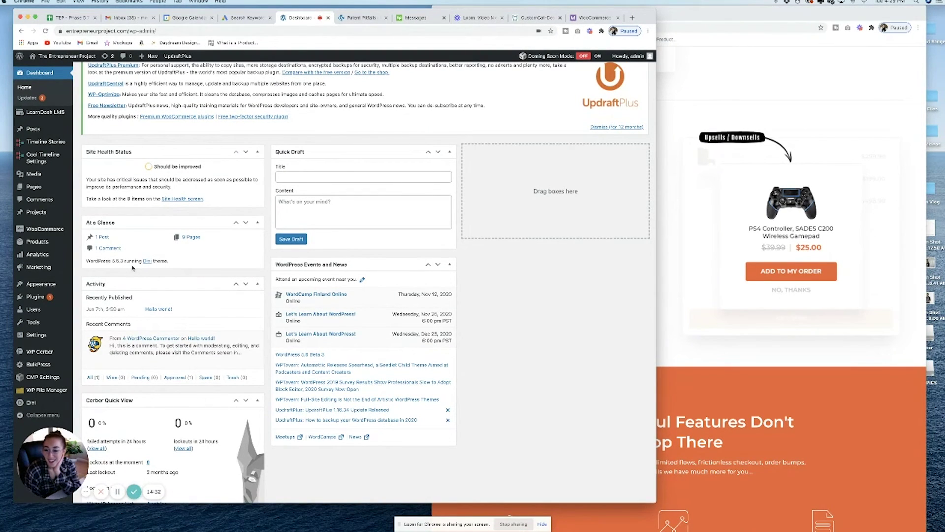